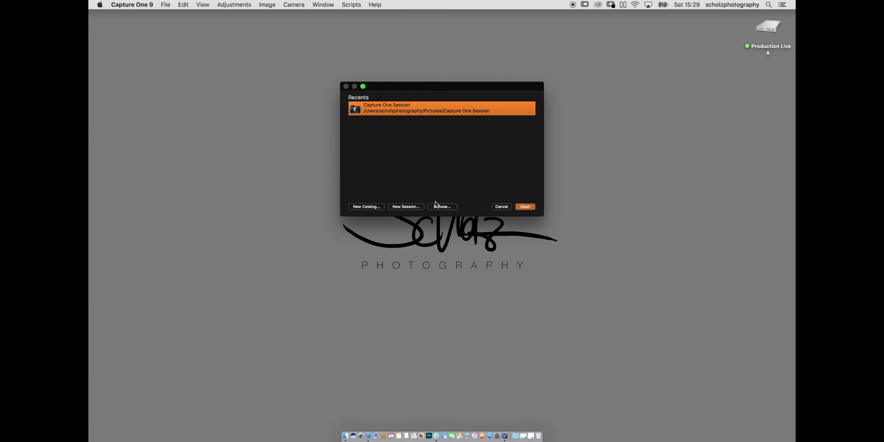
Start a new session and name it 20161105_Lettuce
{"action": "left_click", "coordinate": [409, 208]}
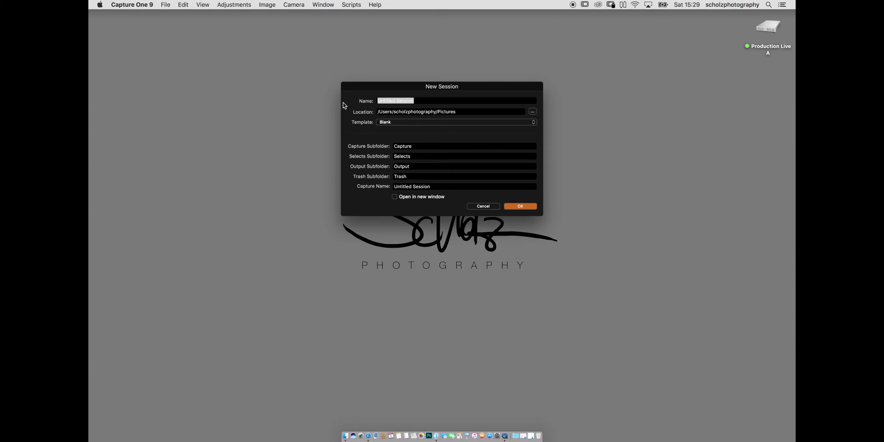
{"action": "left_click_drag", "start_coordinate": [431, 101], "coordinate": [375, 94]}
{"action": "type", "text": "20"}
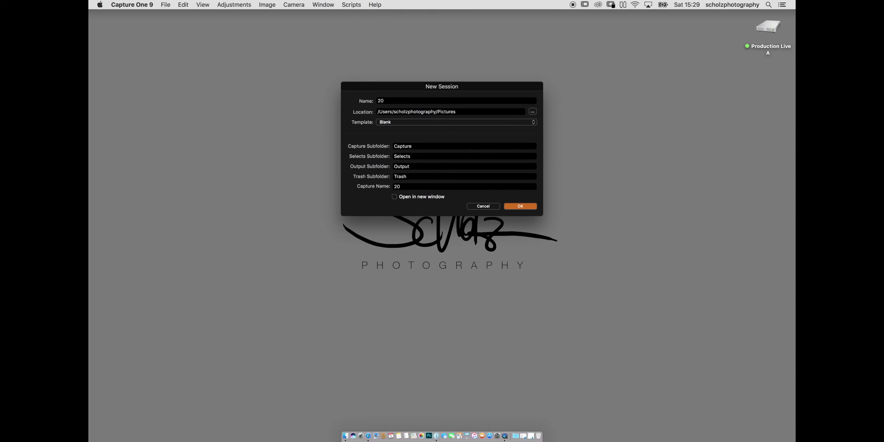
{"action": "type", "text": "161105"}
{"action": "type", "text": "Lettuce"}
Set the session location to Main Library/00_Drop/00_Photo/2016 on the Production Live A drive and create the session
{"action": "left_click", "coordinate": [533, 112]}
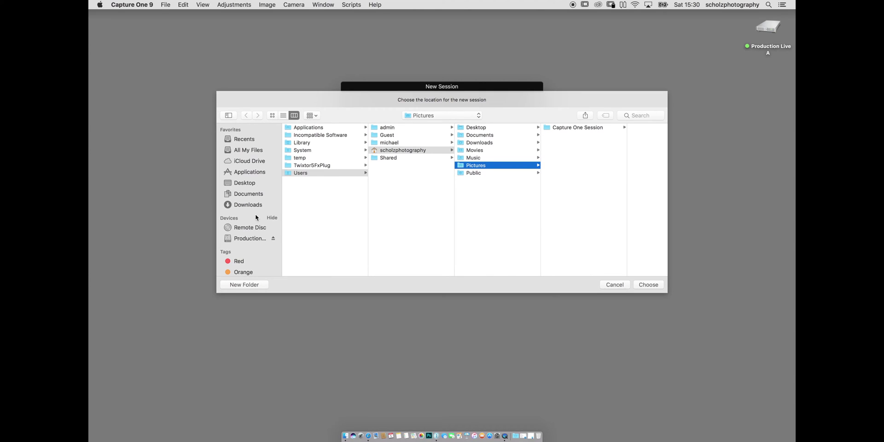
{"action": "left_click", "coordinate": [256, 239]}
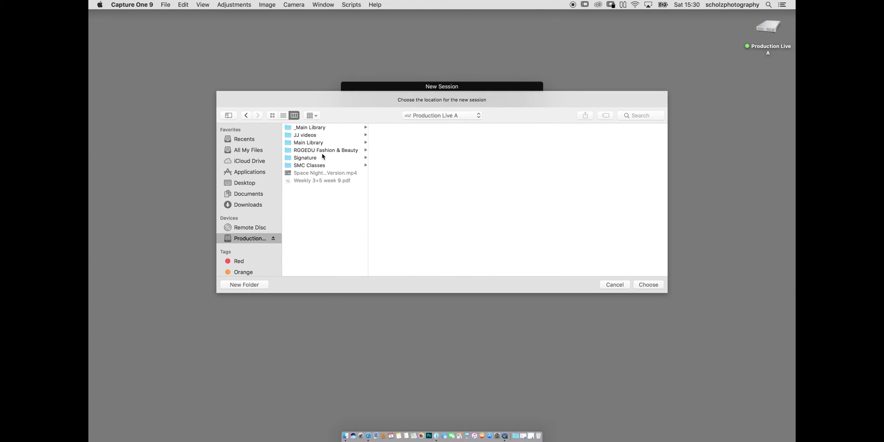
{"action": "left_click", "coordinate": [317, 143]}
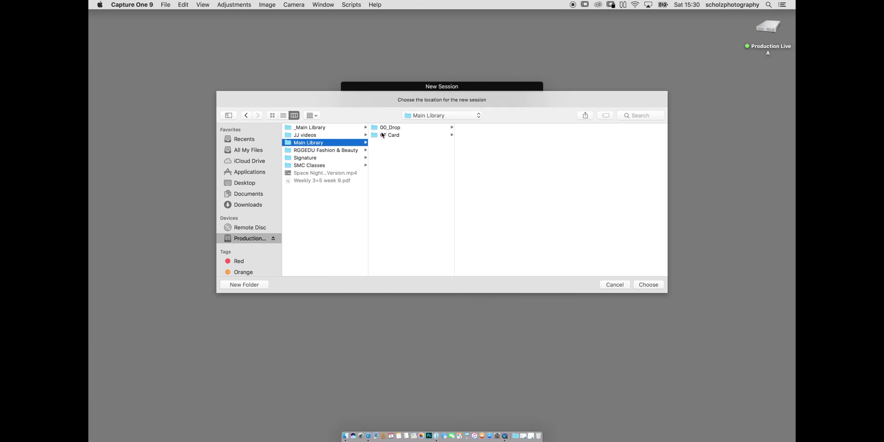
{"action": "left_click", "coordinate": [404, 128]}
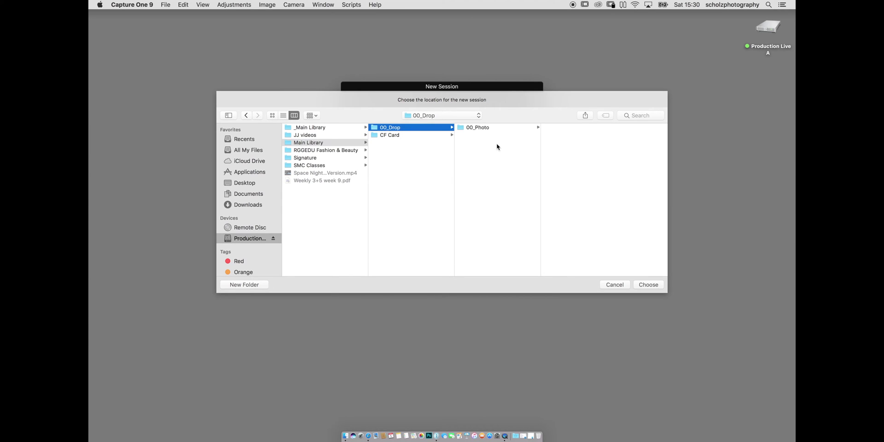
{"action": "left_click", "coordinate": [502, 127]}
{"action": "left_click", "coordinate": [578, 144]}
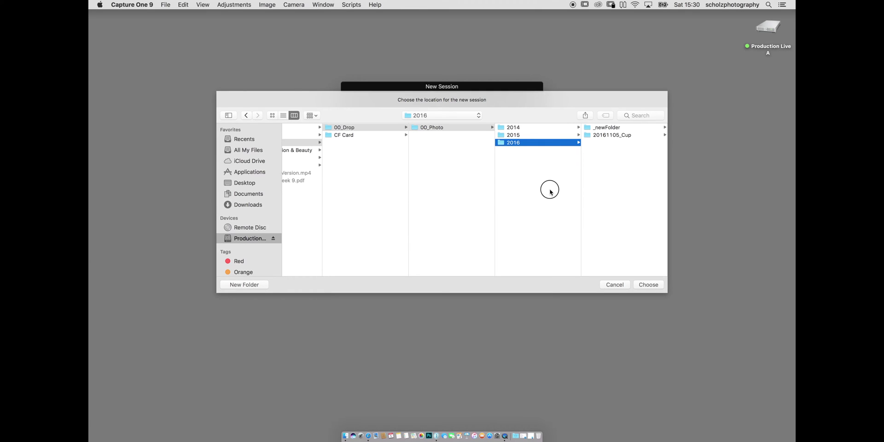
{"action": "left_click", "coordinate": [658, 285]}
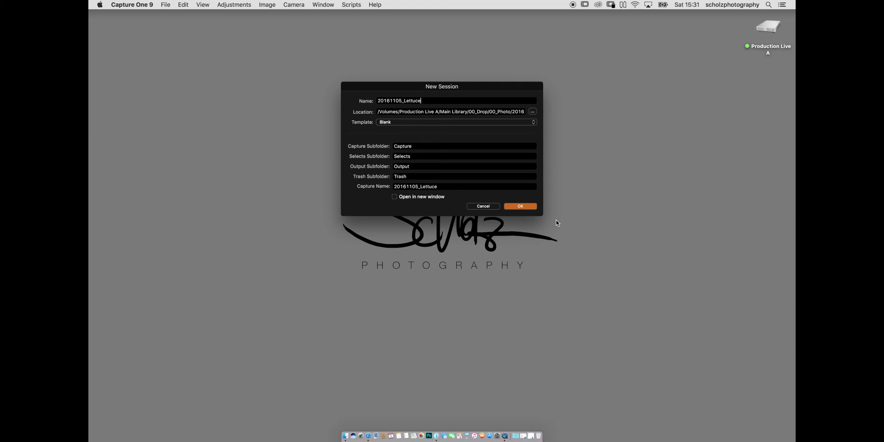
{"action": "left_click", "coordinate": [520, 206]}
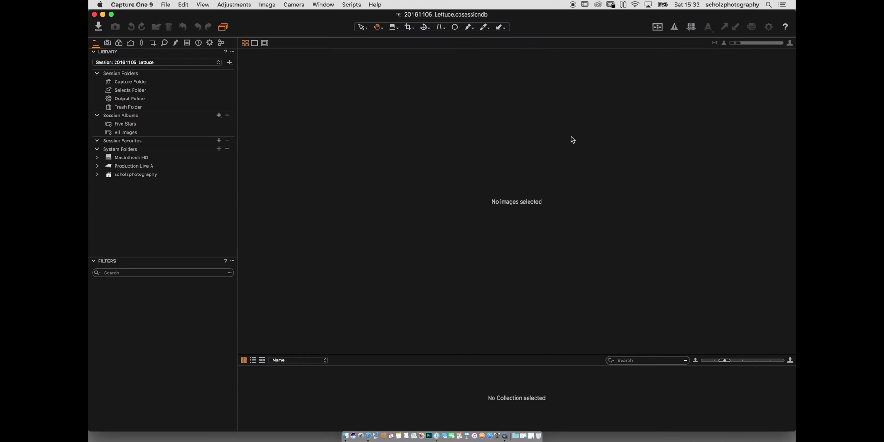
Open the Import Images window and reposition it over the empty viewer
{"action": "left_click", "coordinate": [98, 26]}
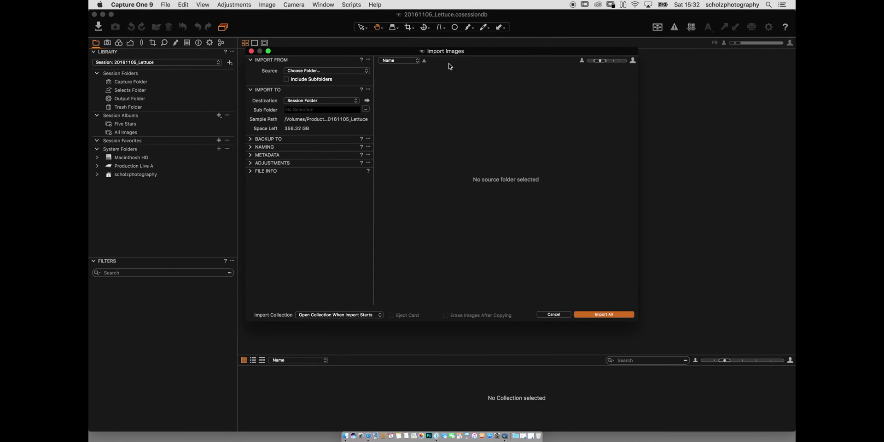
{"action": "left_click_drag", "start_coordinate": [469, 52], "coordinate": [490, 63]}
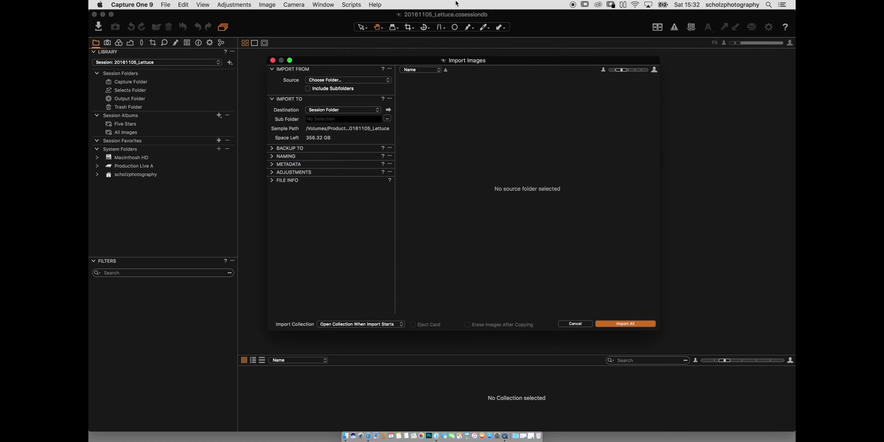
{"action": "left_click", "coordinate": [509, 64]}
{"action": "left_click_drag", "start_coordinate": [509, 64], "coordinate": [518, 60]}
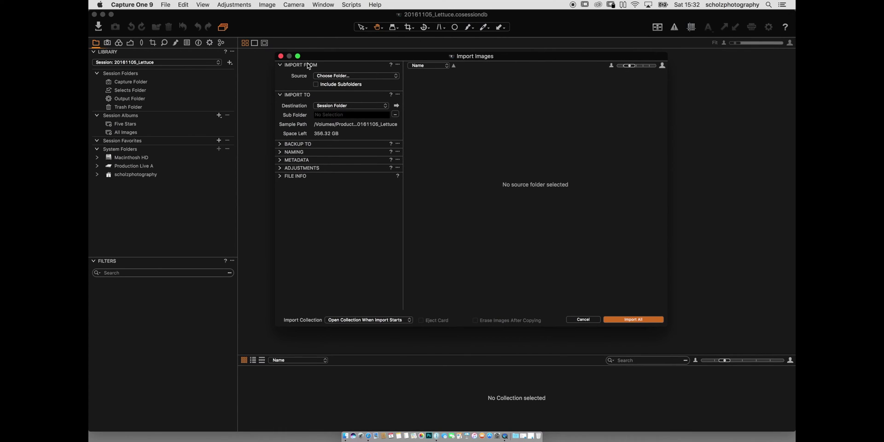
Choose the CF Card folder in Main Library on the Production Live A drive as the import source
{"action": "left_click", "coordinate": [386, 78]}
{"action": "left_click", "coordinate": [350, 75]}
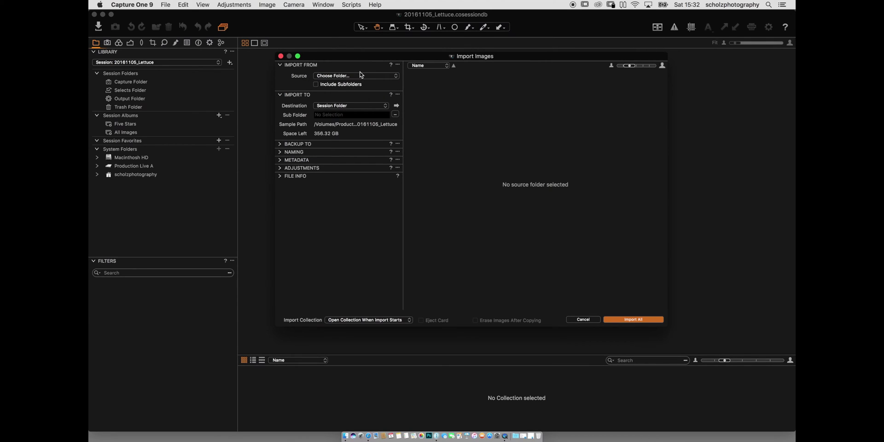
{"action": "left_click", "coordinate": [397, 79]}
{"action": "left_click", "coordinate": [369, 77]}
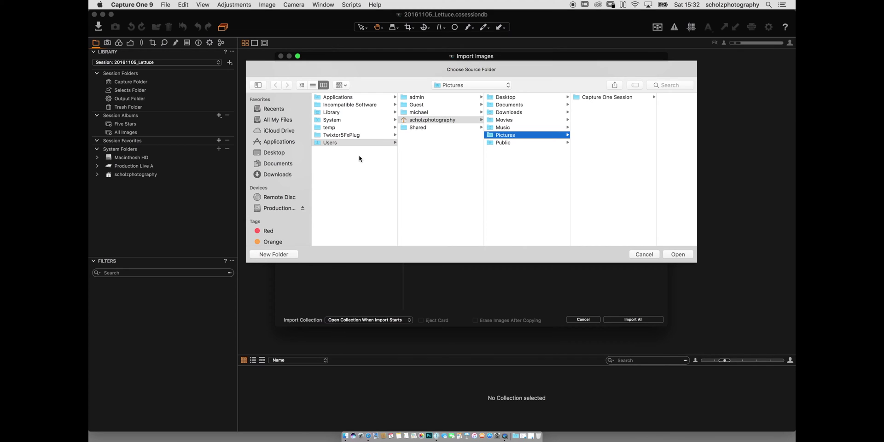
{"action": "left_click", "coordinate": [279, 208]}
{"action": "left_click", "coordinate": [343, 112]}
{"action": "left_click", "coordinate": [419, 105]}
{"action": "left_click", "coordinate": [678, 254]}
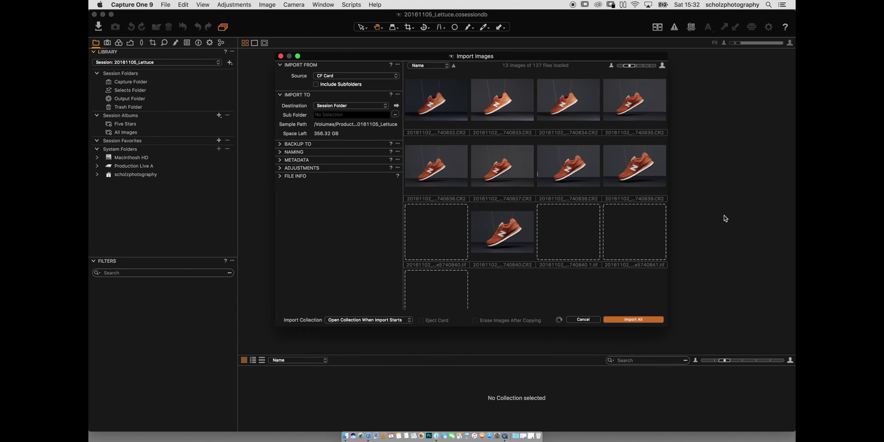
Look through the shoe and lettuce thumbnails of the CF Card folder in the repositioned import window
{"action": "left_click_drag", "start_coordinate": [570, 55], "coordinate": [559, 33]}
{"action": "left_click", "coordinate": [658, 207]}
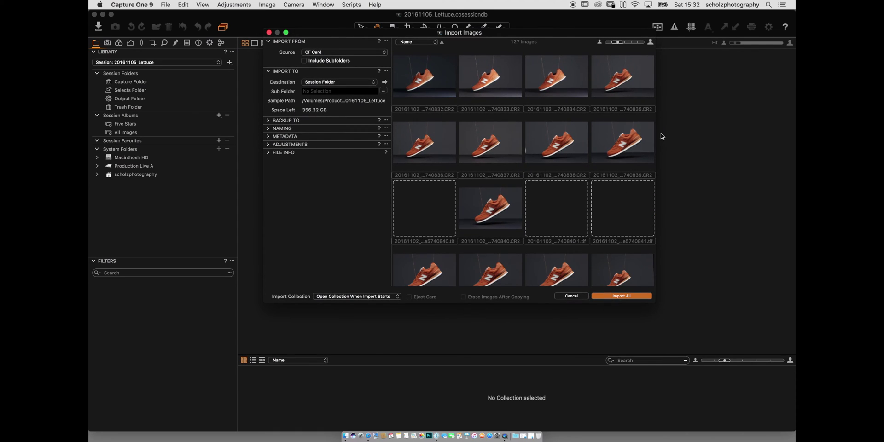
{"action": "left_click", "coordinate": [502, 219]}
{"action": "left_click_drag", "start_coordinate": [504, 221], "coordinate": [502, 199]}
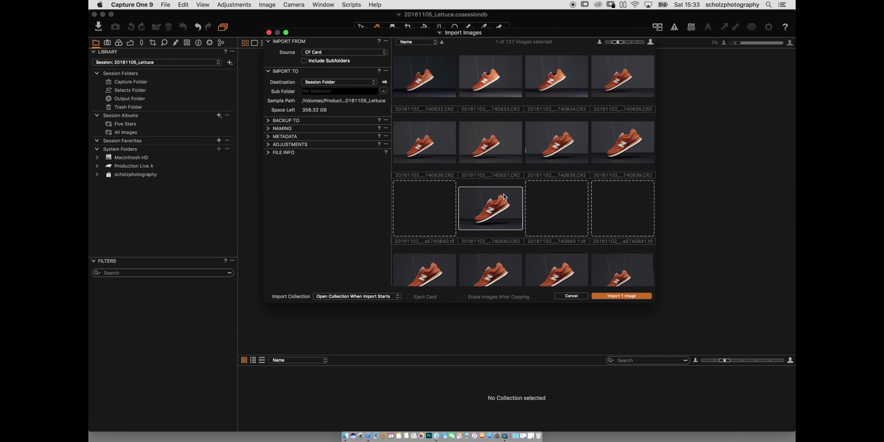
{"action": "scroll", "coordinate": [504, 197], "scroll_direction": "down", "scroll_amount": 10}
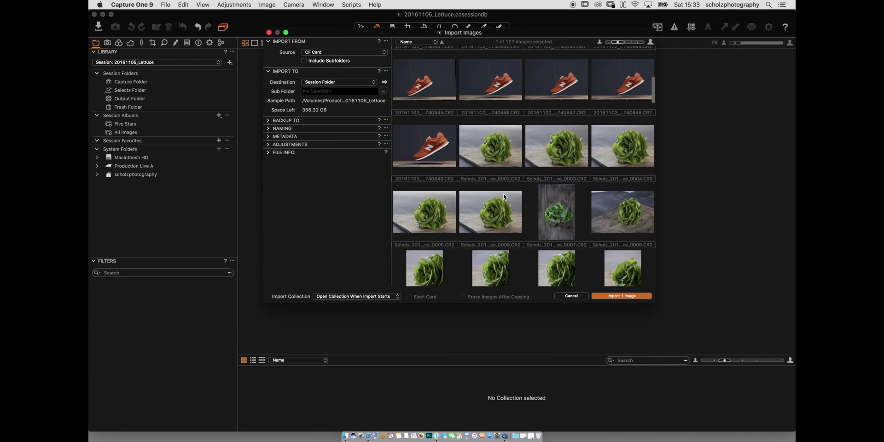
{"action": "scroll", "coordinate": [503, 197], "scroll_direction": "down", "scroll_amount": 3}
{"action": "scroll", "coordinate": [504, 196], "scroll_direction": "up", "scroll_amount": 6}
{"action": "scroll", "coordinate": [504, 197], "scroll_direction": "up", "scroll_amount": 4}
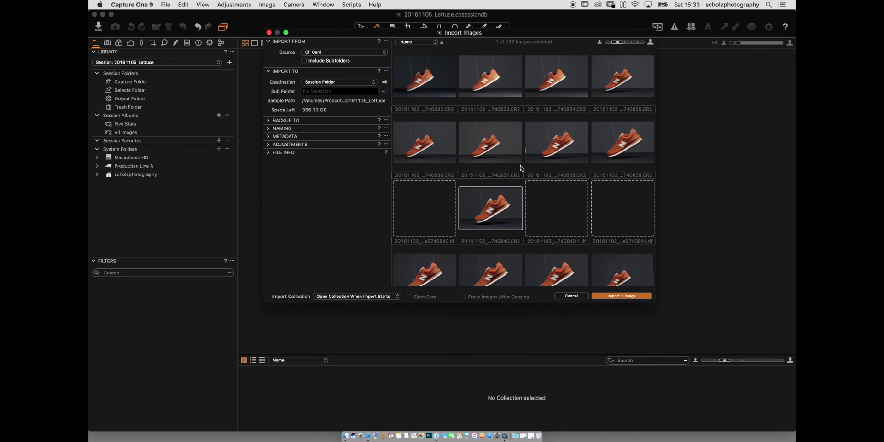
{"action": "scroll", "coordinate": [521, 167], "scroll_direction": "down", "scroll_amount": 10}
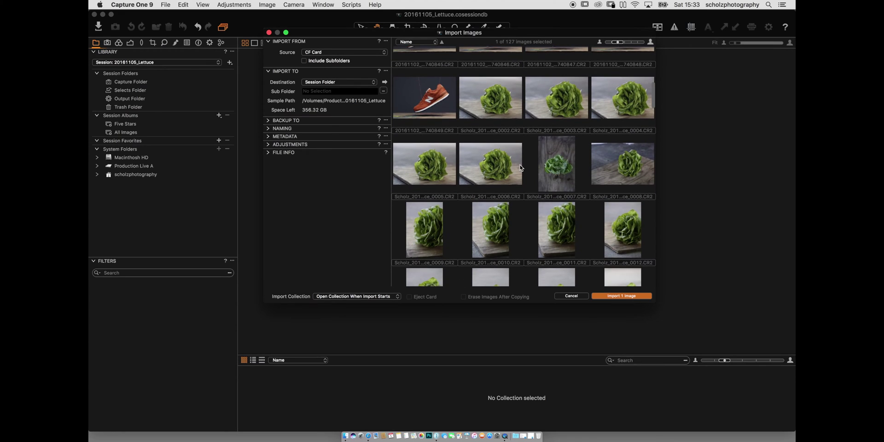
{"action": "scroll", "coordinate": [545, 90], "scroll_direction": "down", "scroll_amount": 12}
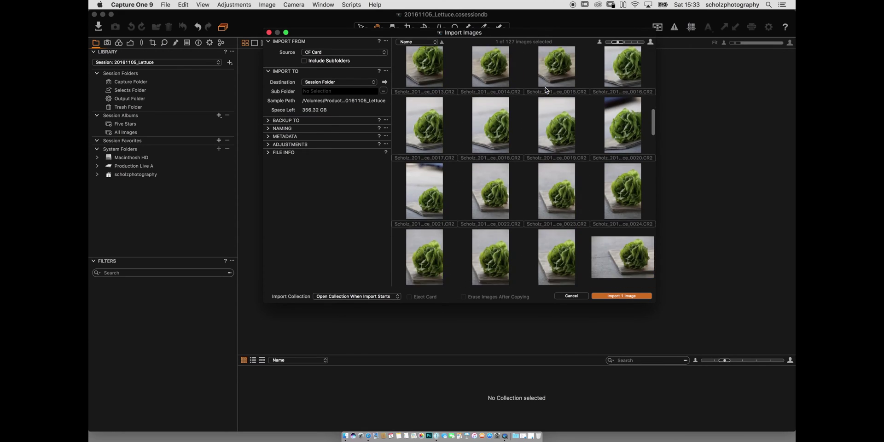
{"action": "scroll", "coordinate": [545, 89], "scroll_direction": "down", "scroll_amount": 13}
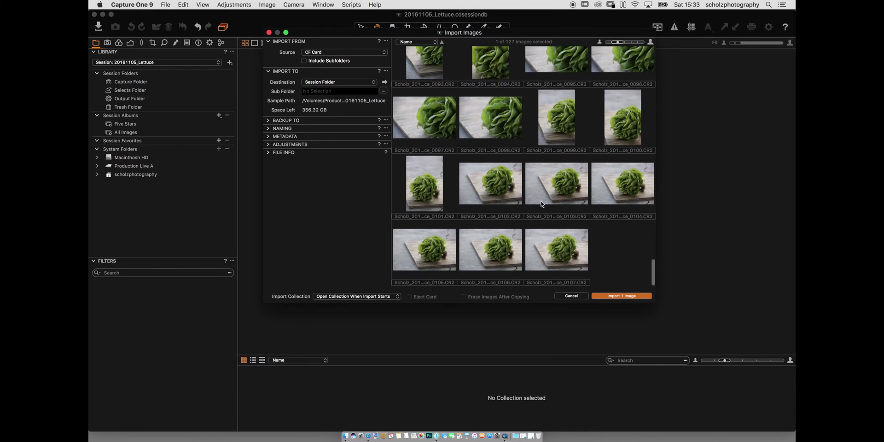
{"action": "scroll", "coordinate": [567, 186], "scroll_direction": "up", "scroll_amount": 14}
{"action": "scroll", "coordinate": [567, 186], "scroll_direction": "up", "scroll_amount": 10}
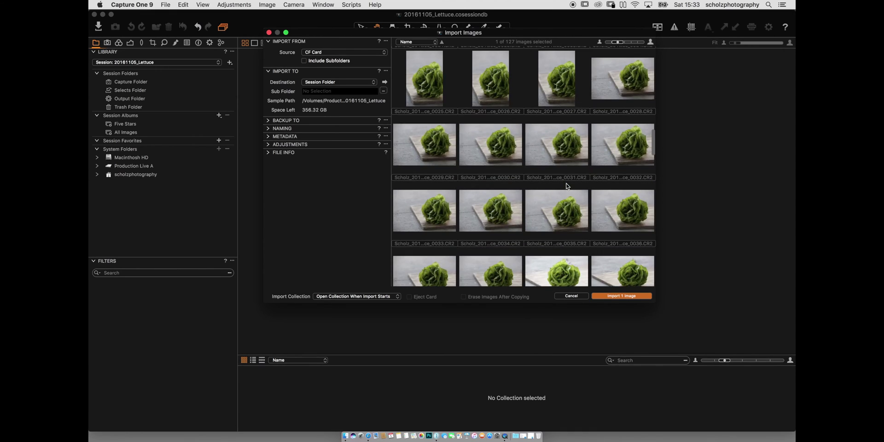
{"action": "scroll", "coordinate": [567, 186], "scroll_direction": "down", "scroll_amount": 3}
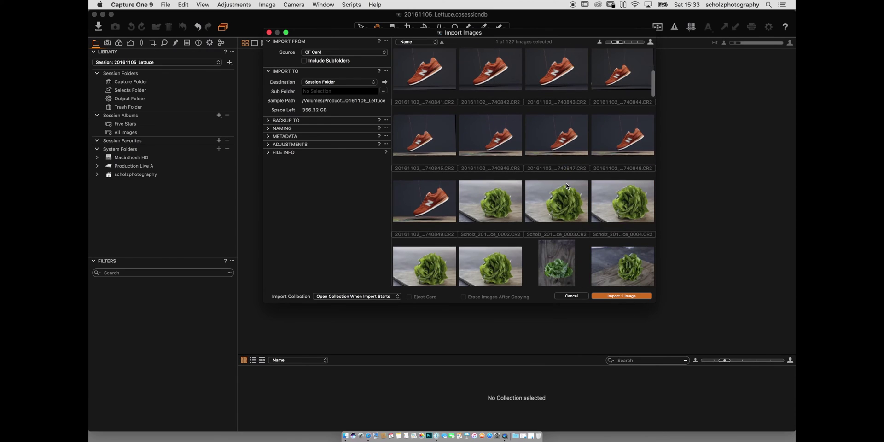
Select the lettuce images from 0002 through 0107 for import and clear the selection again
{"action": "left_click", "coordinate": [476, 215]}
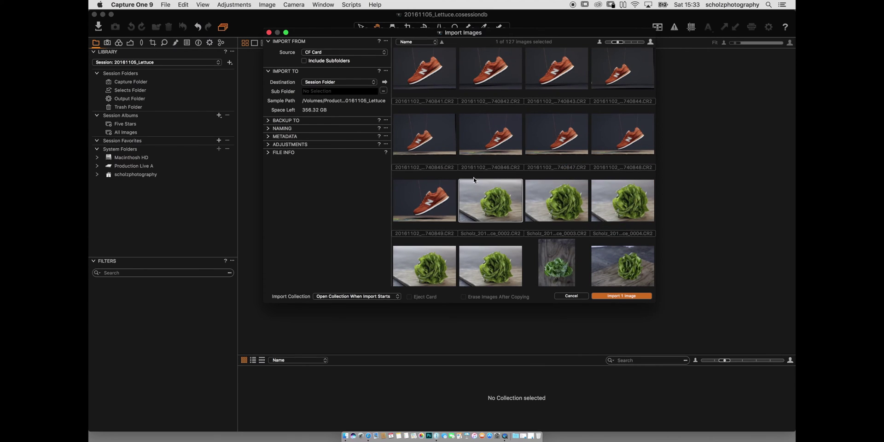
{"action": "scroll", "coordinate": [529, 203], "scroll_direction": "down", "scroll_amount": 15}
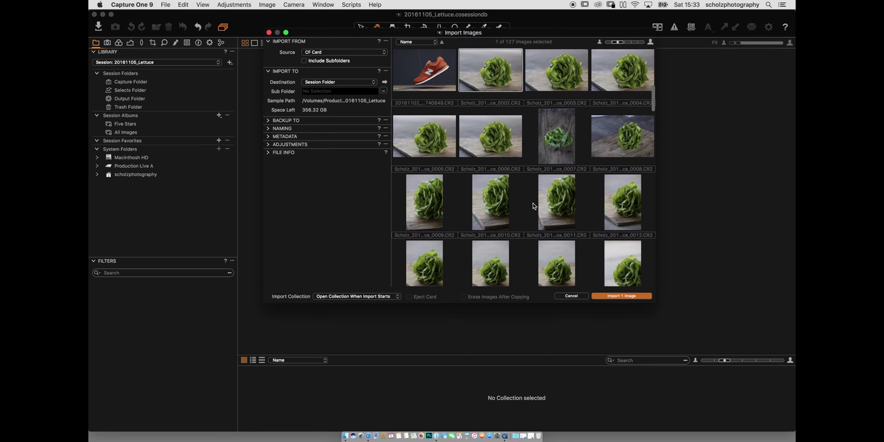
{"action": "scroll", "coordinate": [533, 206], "scroll_direction": "down", "scroll_amount": 15}
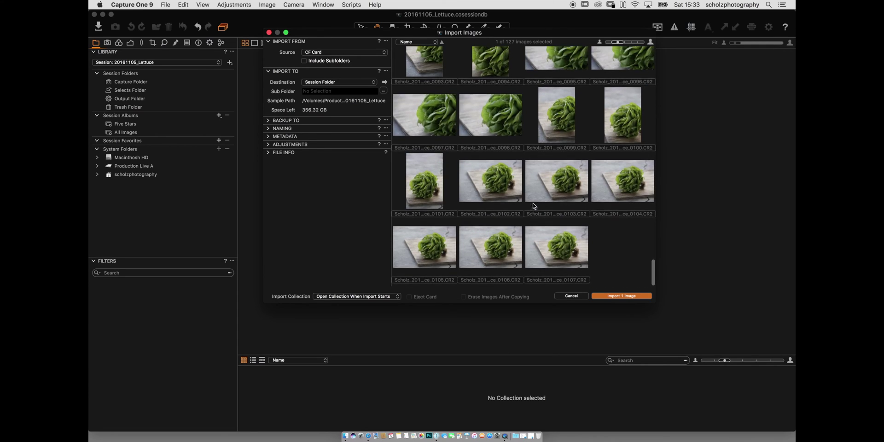
{"action": "left_click", "coordinate": [568, 252], "text": "shift"}
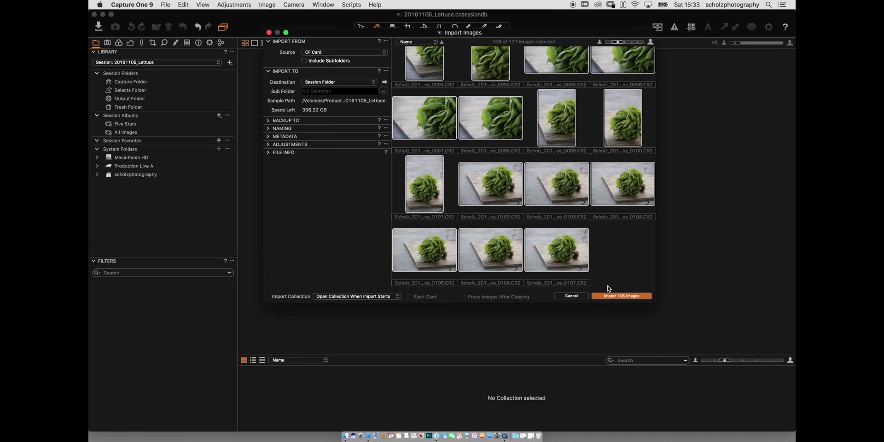
{"action": "left_click", "coordinate": [632, 267]}
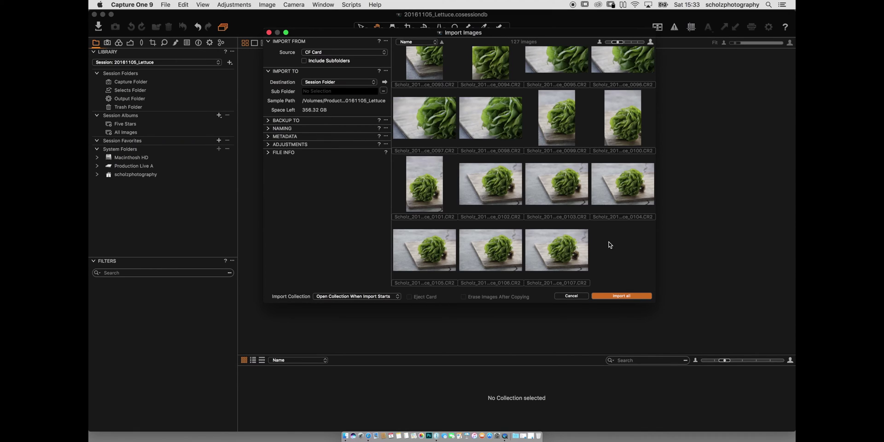
Select only the last three lettuce images, 0105 to 0107, and clear the selection again
{"action": "left_click", "coordinate": [551, 252]}
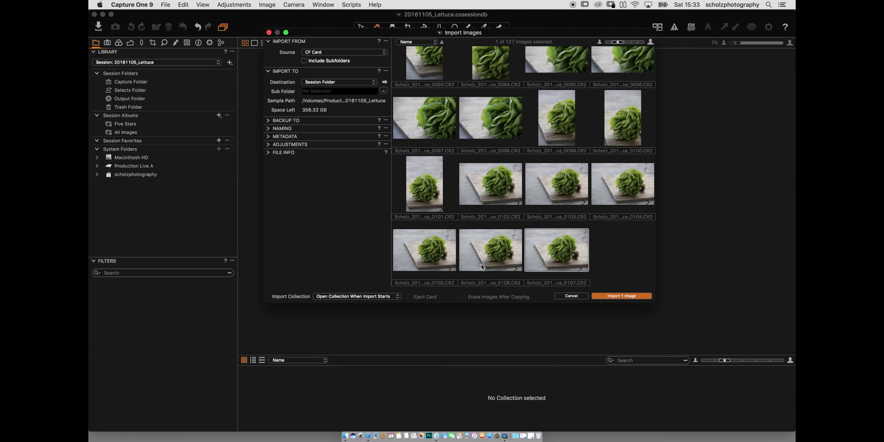
{"action": "left_click", "coordinate": [429, 249], "text": "shift"}
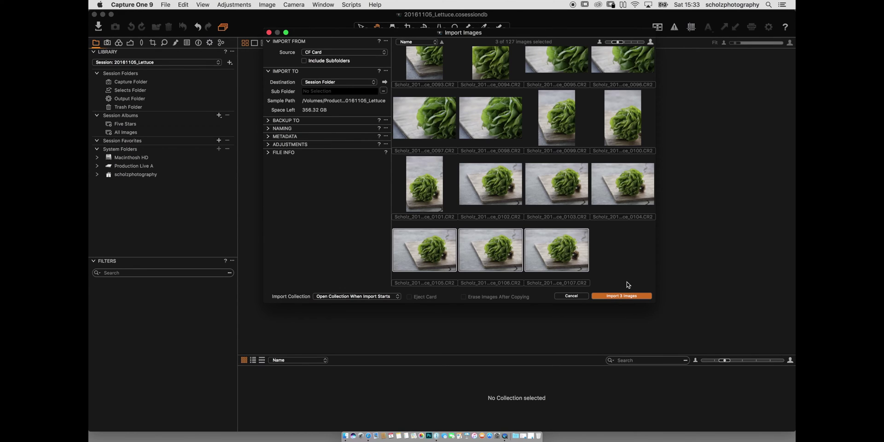
{"action": "left_click", "coordinate": [618, 256]}
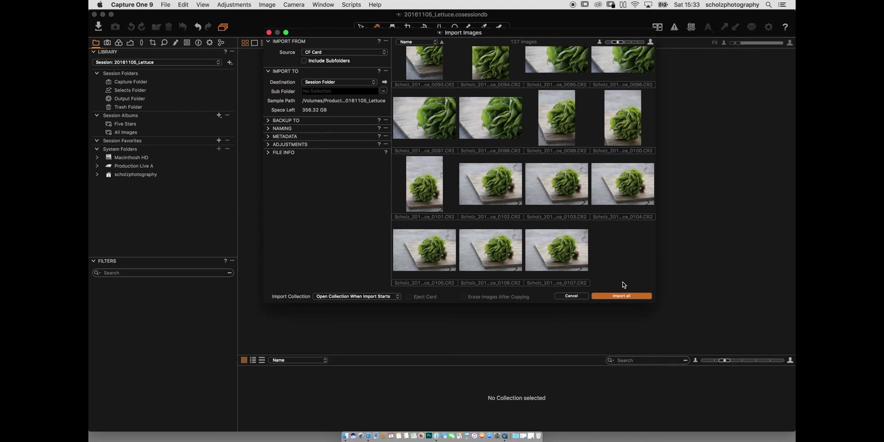
Select all lettuce images for import, from the last one, 0107, back to the first one, 0002
{"action": "left_click", "coordinate": [565, 243]}
{"action": "scroll", "coordinate": [566, 244], "scroll_direction": "up", "scroll_amount": 10}
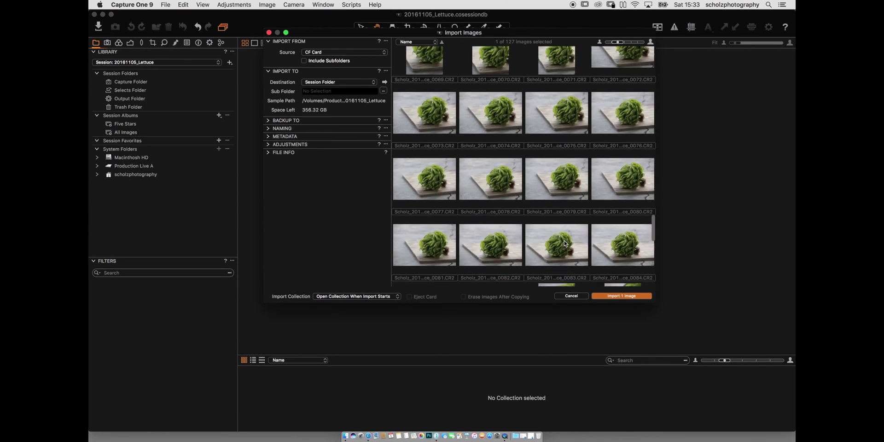
{"action": "scroll", "coordinate": [565, 243], "scroll_direction": "up", "scroll_amount": 15}
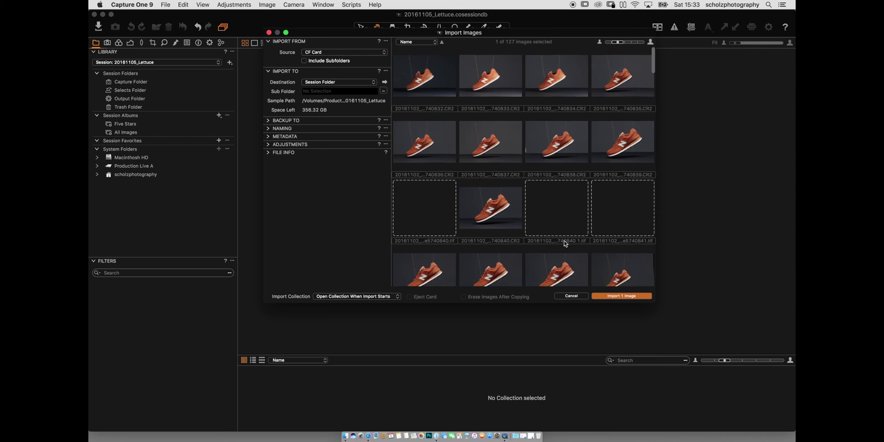
{"action": "scroll", "coordinate": [565, 244], "scroll_direction": "down", "scroll_amount": 3}
{"action": "left_click", "coordinate": [480, 181], "text": "shift"}
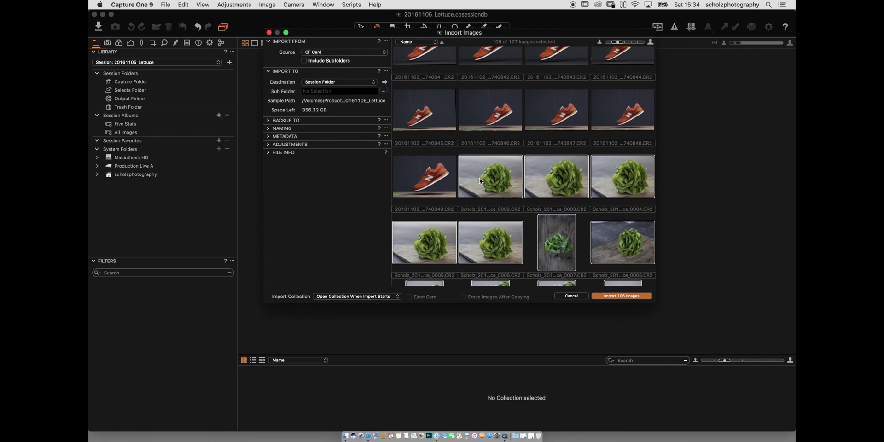
Look over the selected lettuce thumbnails and move the import window toward the middle of the workspace
{"action": "scroll", "coordinate": [480, 181], "scroll_direction": "down", "scroll_amount": 12}
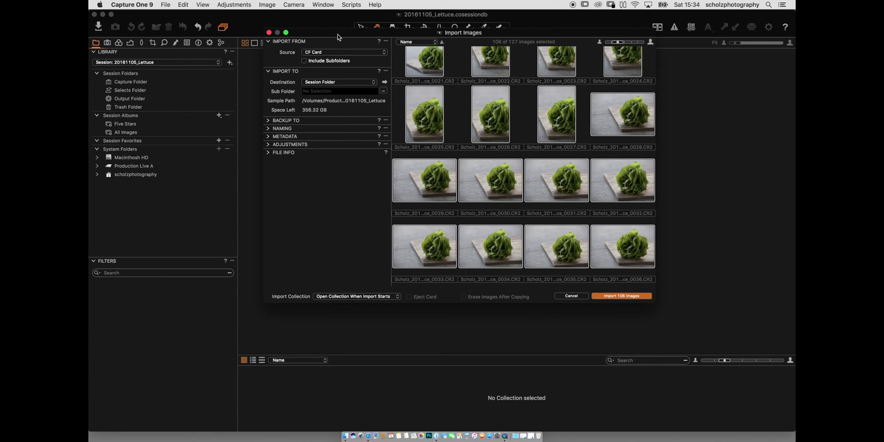
{"action": "left_click_drag", "start_coordinate": [337, 37], "coordinate": [364, 78]}
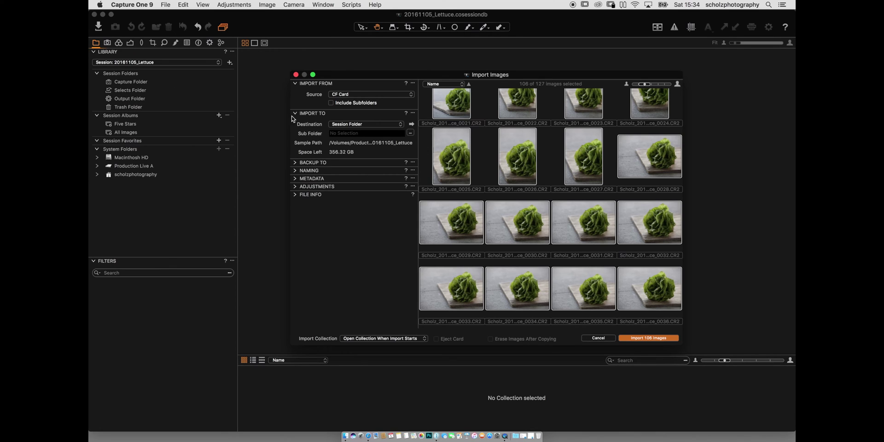
Switch to Finder, show the contents of the 20161105_Lettuce folder inside 2016, and move the Finder window aside
{"action": "left_click", "coordinate": [631, 339]}
{"action": "key", "text": "ctrl+Up"}
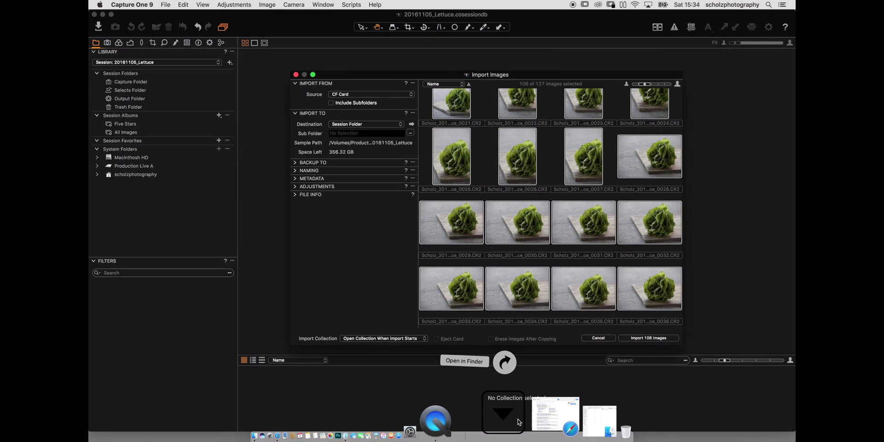
{"action": "left_click", "coordinate": [465, 416]}
{"action": "left_click", "coordinate": [526, 421]}
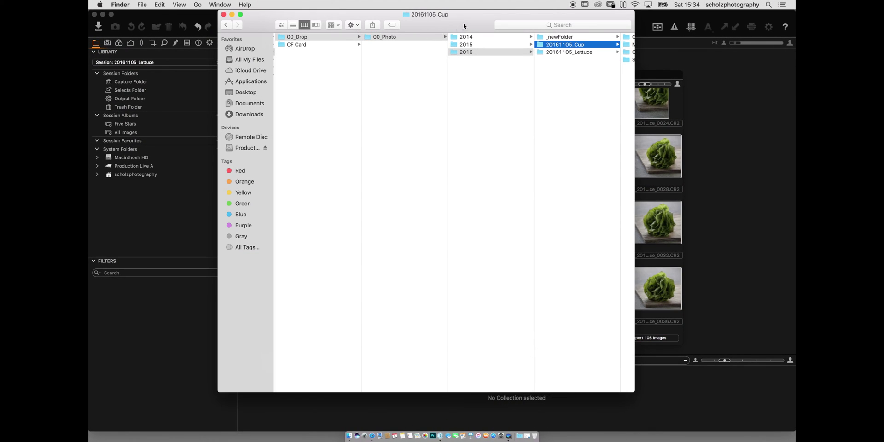
{"action": "left_click_drag", "start_coordinate": [463, 25], "coordinate": [423, 25]}
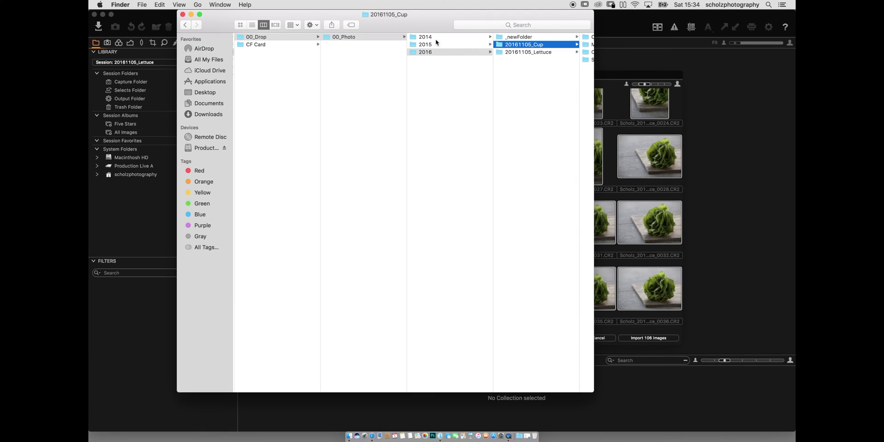
{"action": "left_click", "coordinate": [537, 53]}
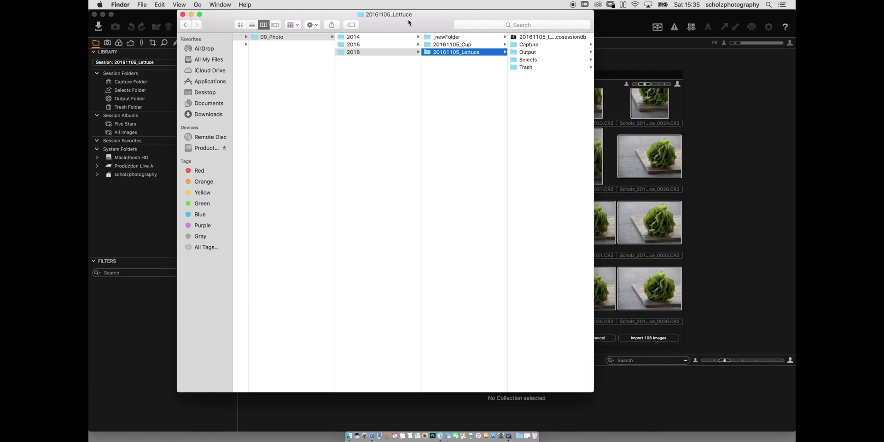
{"action": "left_click_drag", "start_coordinate": [408, 19], "coordinate": [582, 95]}
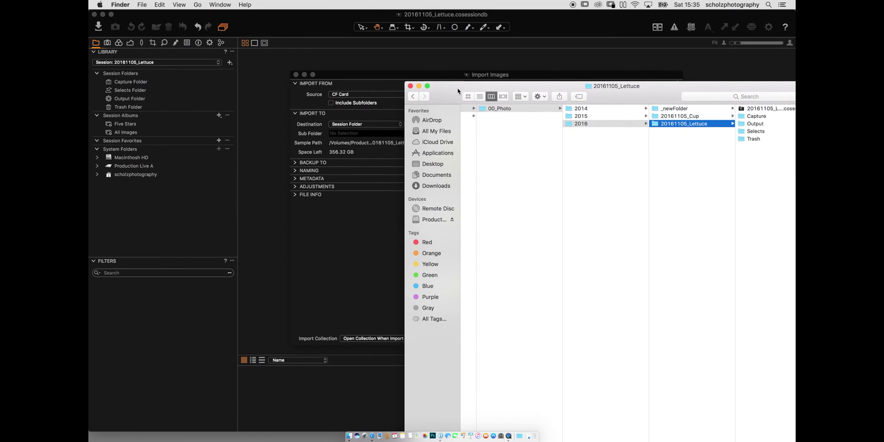
Compare the import destination options with the session's Capture, Output, Selects and Trash folders in Finder, and minimise the Finder window
{"action": "left_click", "coordinate": [532, 25]}
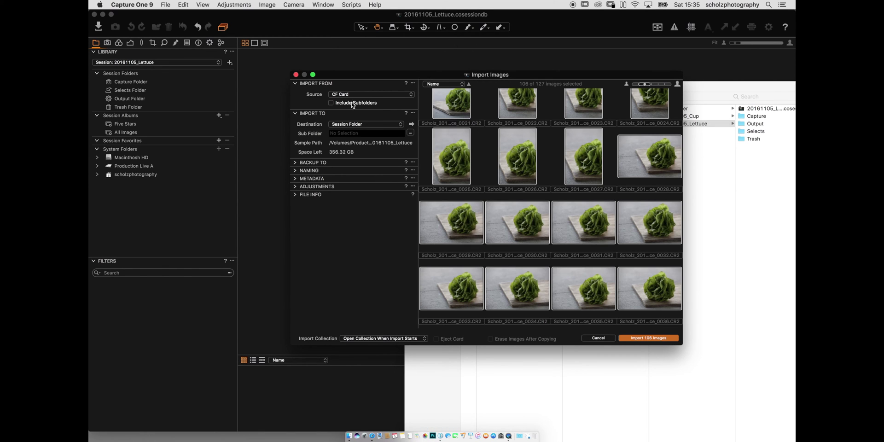
{"action": "left_click", "coordinate": [400, 127]}
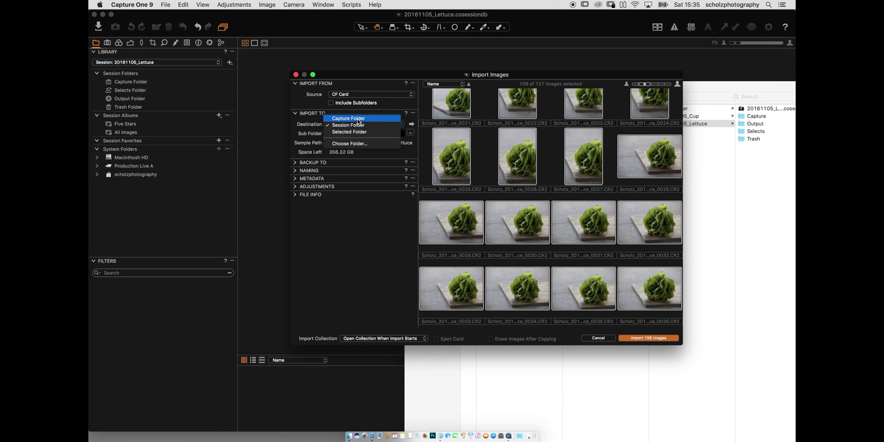
{"action": "left_click", "coordinate": [719, 87]}
{"action": "double_click", "coordinate": [667, 85]}
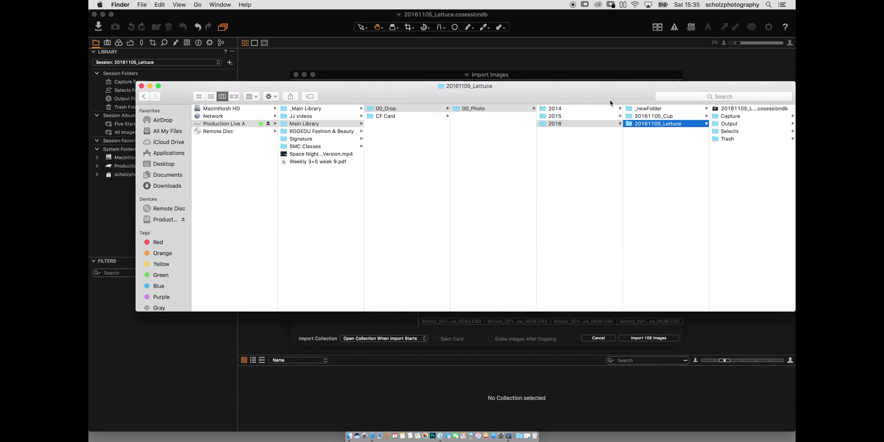
{"action": "left_click_drag", "start_coordinate": [617, 97], "coordinate": [329, 85]}
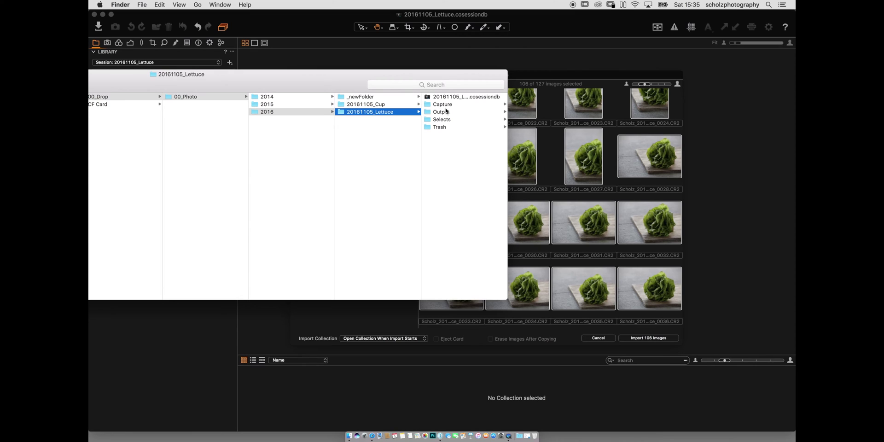
{"action": "left_click_drag", "start_coordinate": [296, 82], "coordinate": [316, 275]}
{"action": "left_click", "coordinate": [381, 67]}
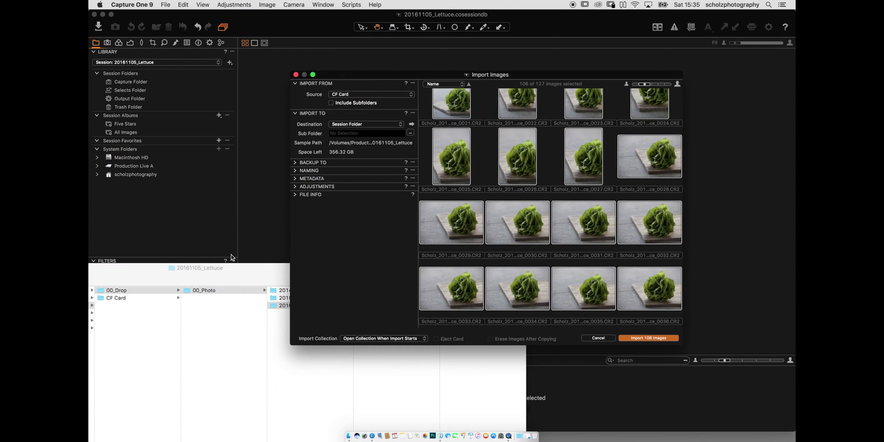
{"action": "left_click_drag", "start_coordinate": [234, 274], "coordinate": [193, 251]}
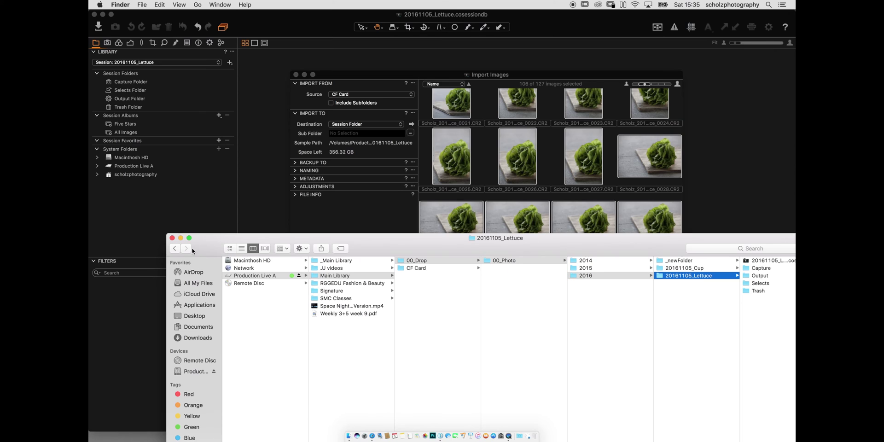
{"action": "left_click", "coordinate": [179, 238]}
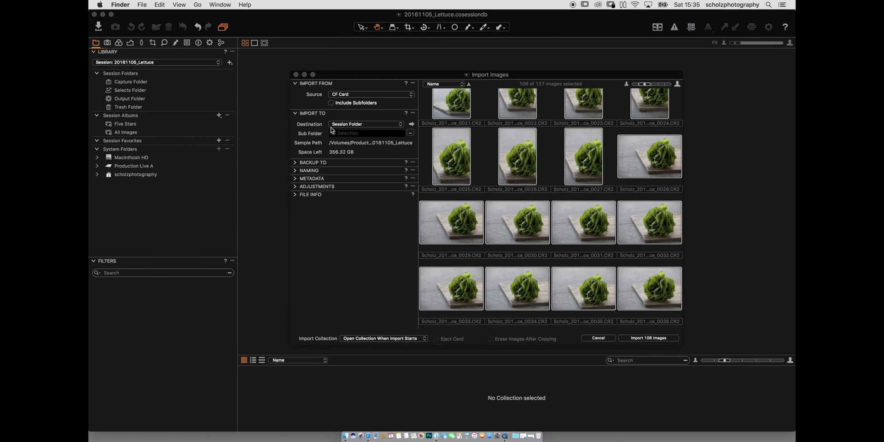
Set the import destination to Capture Folder and collapse the Import From, Import To and Backup To sections
{"action": "left_click", "coordinate": [398, 125]}
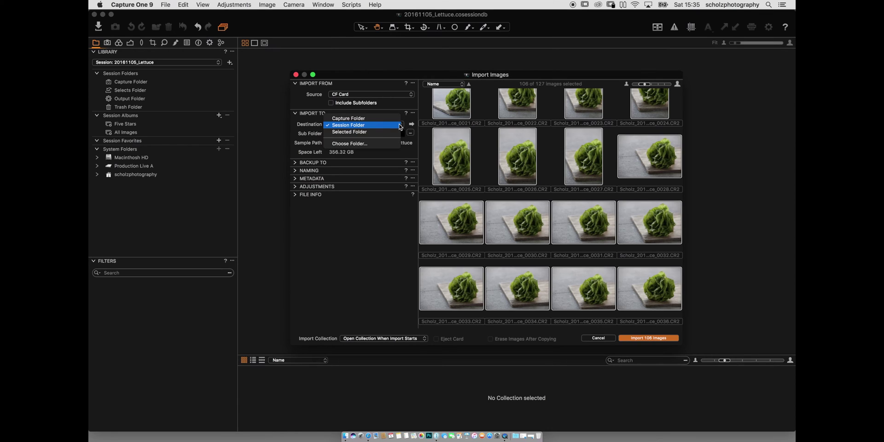
{"action": "left_click", "coordinate": [374, 120]}
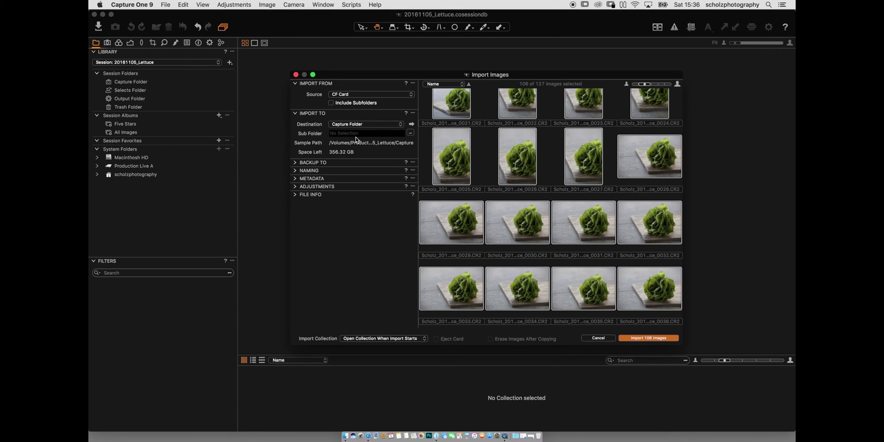
{"action": "left_click", "coordinate": [294, 83]}
{"action": "left_click", "coordinate": [295, 91]}
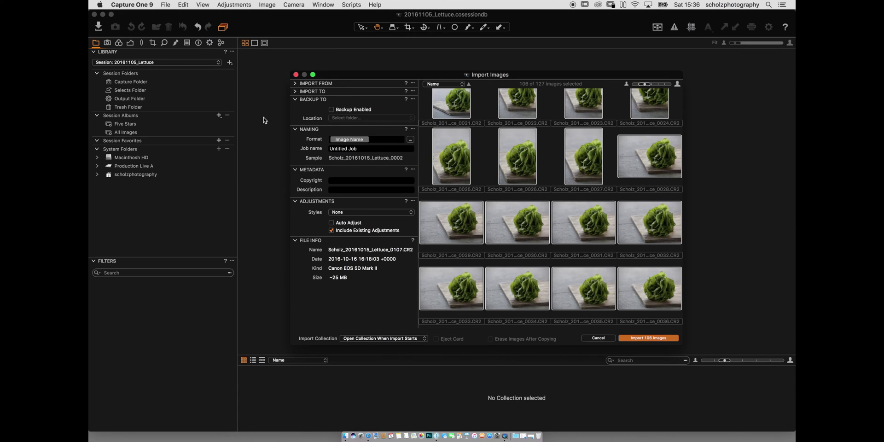
{"action": "left_click", "coordinate": [296, 99]}
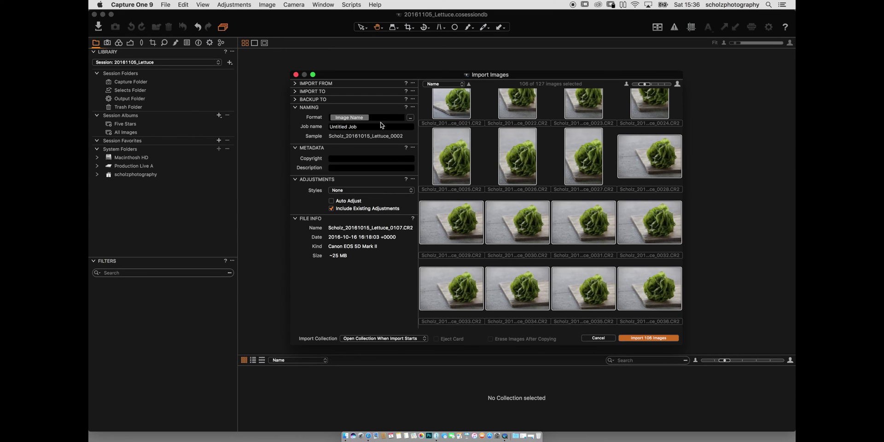
Replace the Image Name token in the naming format with the photographer's surname followed by _20161105_
{"action": "left_click", "coordinate": [350, 118]}
{"action": "key", "text": "BackSpace"}
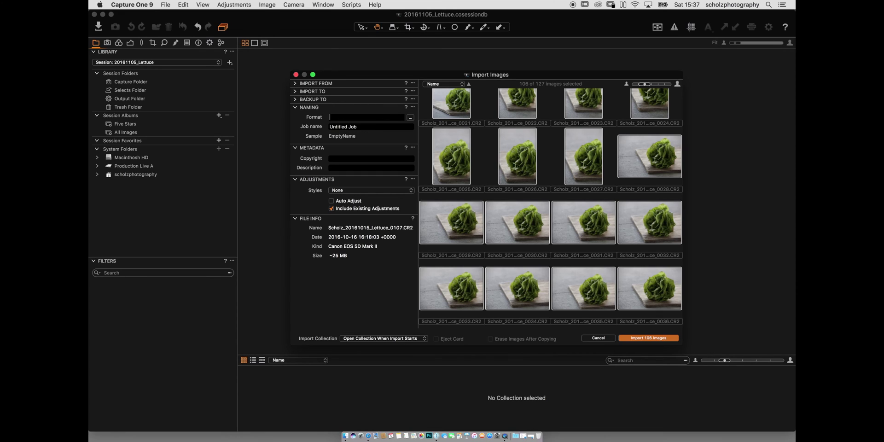
{"action": "type", "text": "Sch"}
{"action": "type", "text": "Le"}
Append the Job Name token to the end of the naming format and accept the format
{"action": "left_click", "coordinate": [410, 118]}
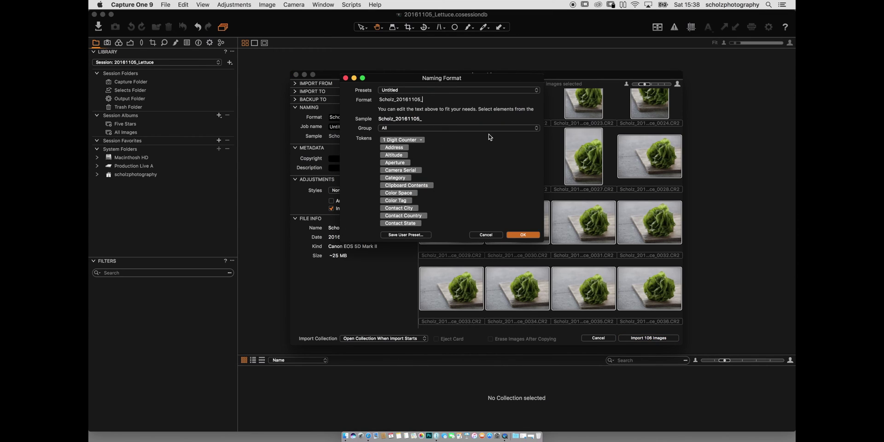
{"action": "left_click", "coordinate": [477, 182]}
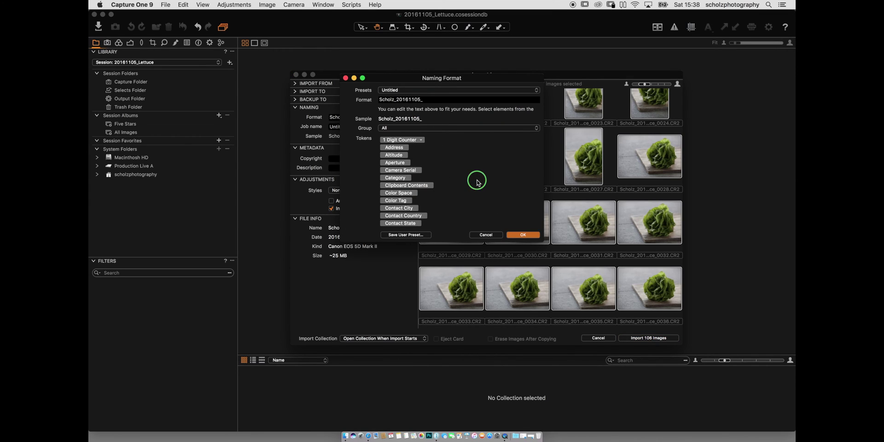
{"action": "key", "text": "Escape"}
{"action": "scroll", "coordinate": [427, 175], "scroll_direction": "down", "scroll_amount": 10}
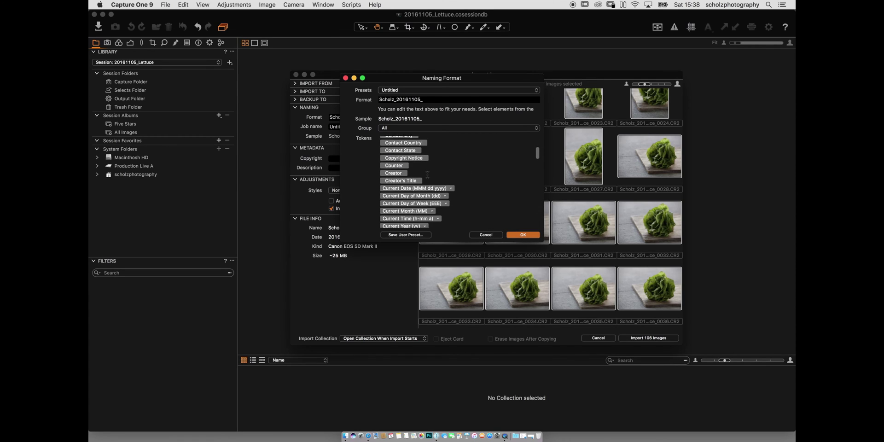
{"action": "scroll", "coordinate": [428, 177], "scroll_direction": "up", "scroll_amount": 5}
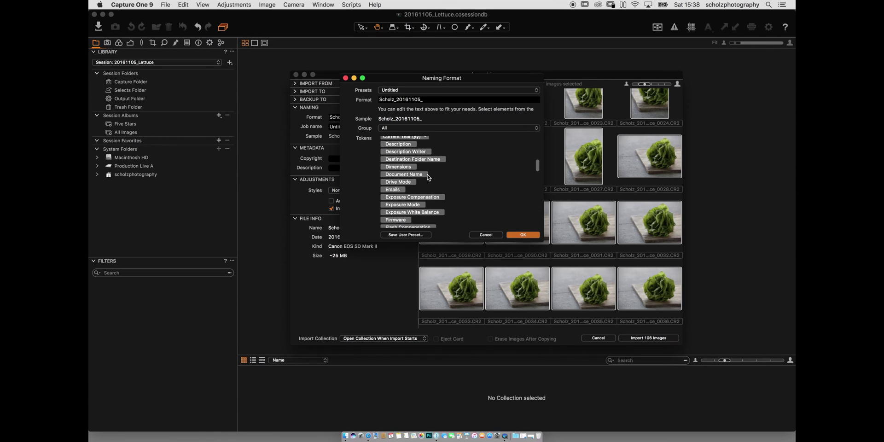
{"action": "scroll", "coordinate": [449, 201], "scroll_direction": "down", "scroll_amount": 6}
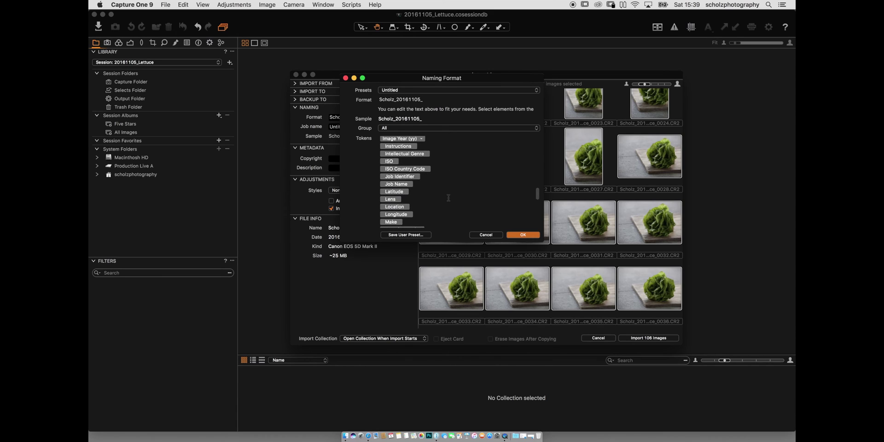
{"action": "left_click", "coordinate": [401, 184]}
{"action": "left_click_drag", "start_coordinate": [401, 185], "coordinate": [426, 101]}
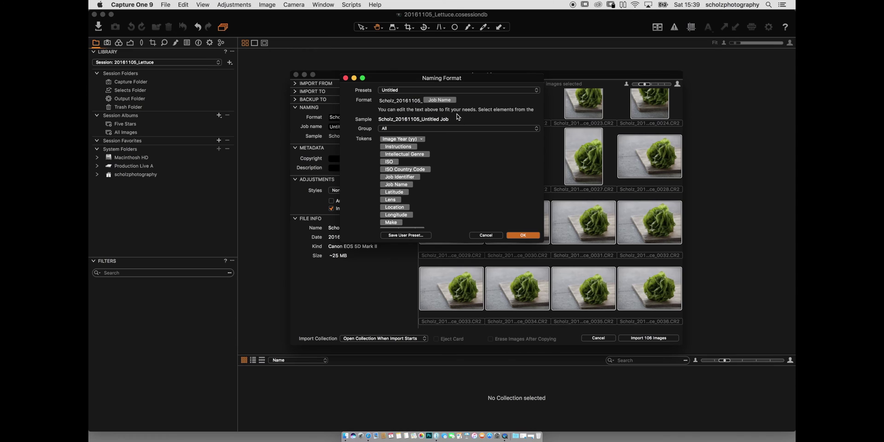
{"action": "left_click", "coordinate": [523, 235]}
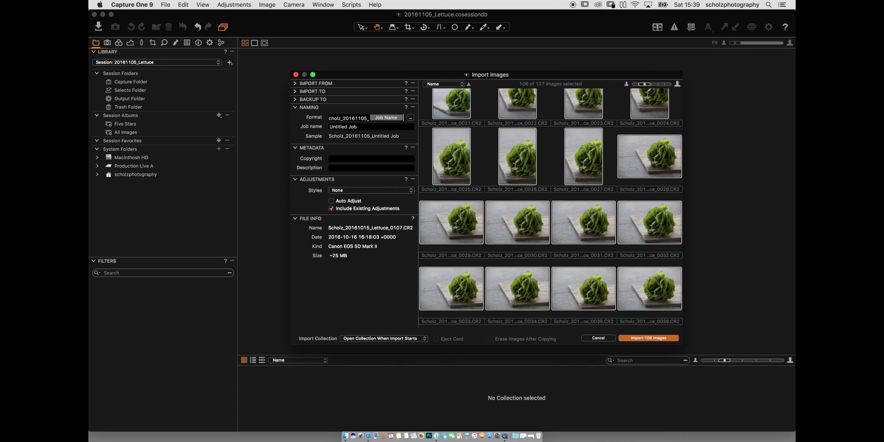
Append an underscore and the Counter token after Job Name in the naming format and accept the format
{"action": "type", "text": "_"}
{"action": "left_click", "coordinate": [410, 118]}
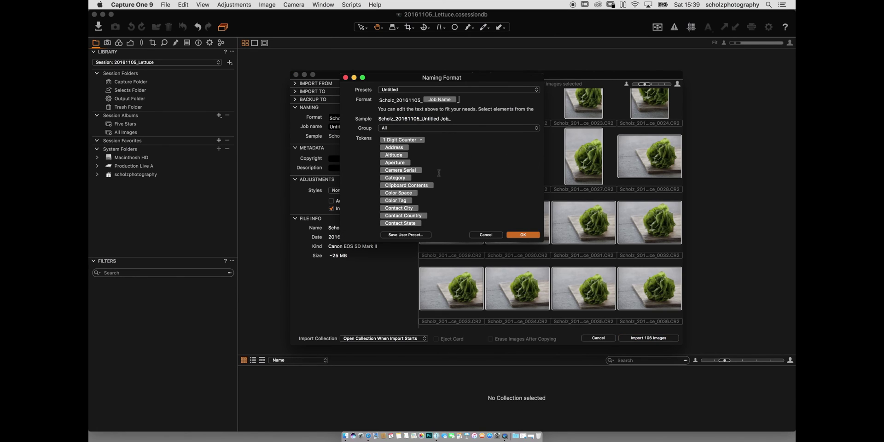
{"action": "scroll", "coordinate": [439, 173], "scroll_direction": "down", "scroll_amount": 5}
{"action": "scroll", "coordinate": [439, 173], "scroll_direction": "down", "scroll_amount": 10}
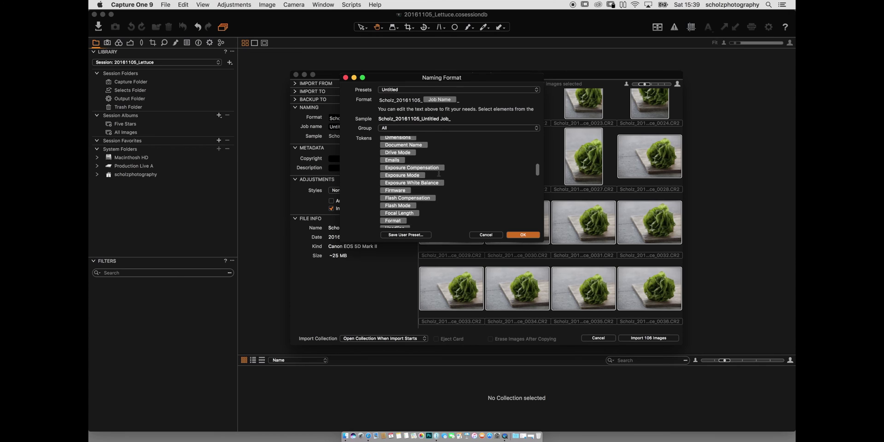
{"action": "scroll", "coordinate": [439, 173], "scroll_direction": "up", "scroll_amount": 8}
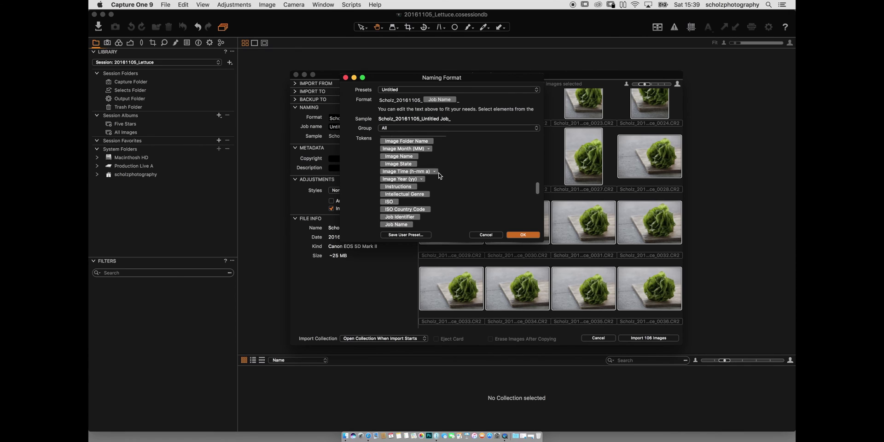
{"action": "scroll", "coordinate": [438, 176], "scroll_direction": "up", "scroll_amount": 5}
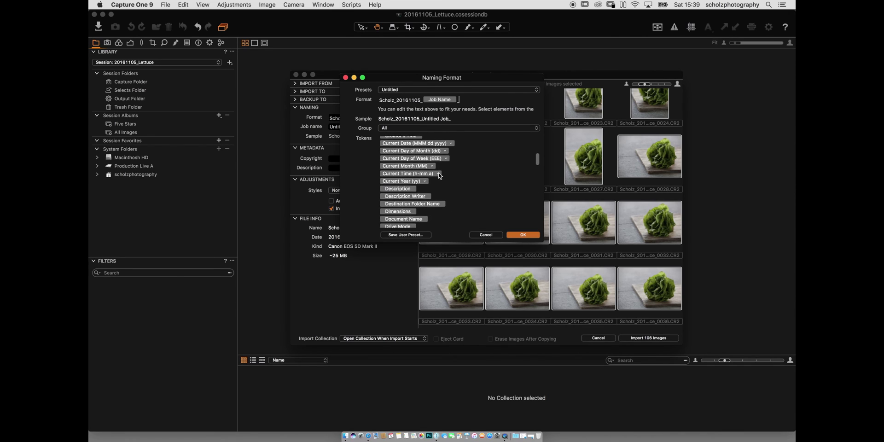
{"action": "scroll", "coordinate": [439, 175], "scroll_direction": "up", "scroll_amount": 3}
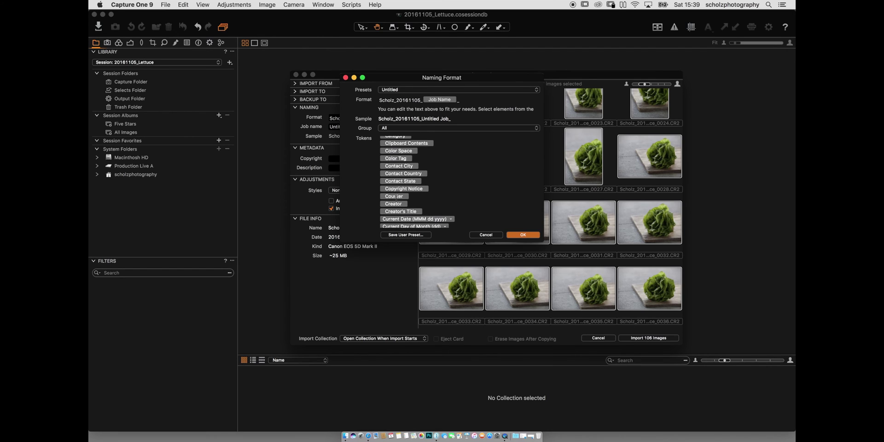
{"action": "left_click_drag", "start_coordinate": [395, 196], "coordinate": [475, 100]}
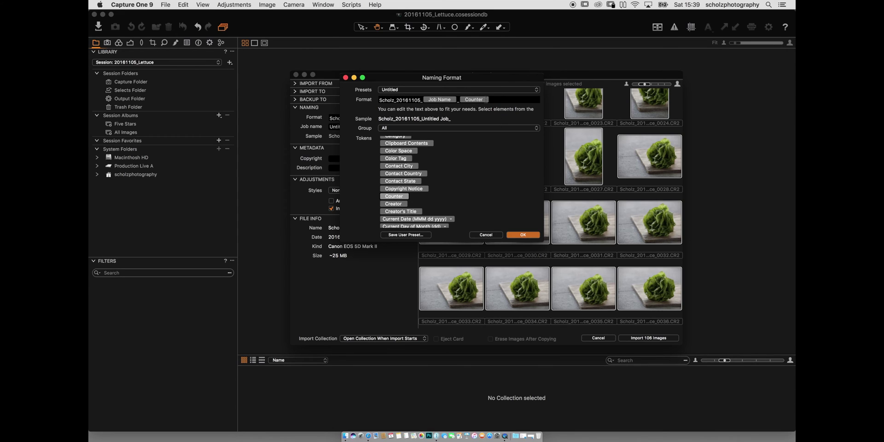
{"action": "left_click", "coordinate": [525, 235]}
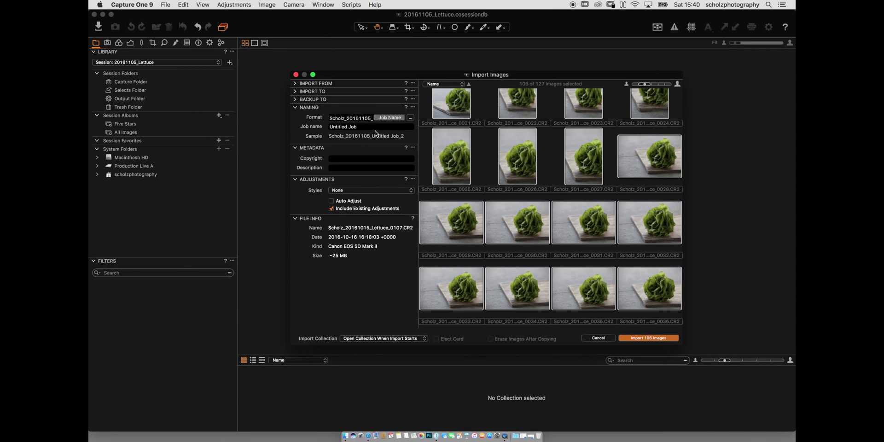
Set the job name to Lettuce and collapse the Naming section
{"action": "left_click_drag", "start_coordinate": [369, 128], "coordinate": [309, 126]}
{"action": "type", "text": "Lettuce"}
{"action": "left_click", "coordinate": [296, 109]}
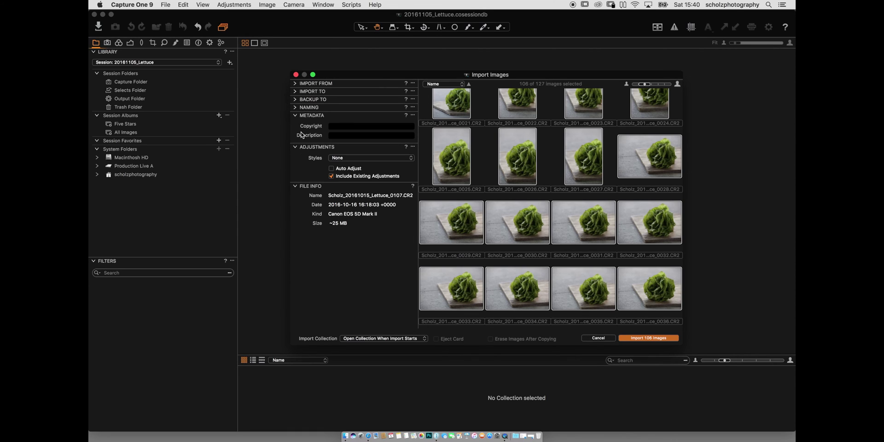
Enter the photographer's full name as the import copyright and "These images are about a lettuce on a wooden board" as the description
{"action": "left_click", "coordinate": [349, 126]}
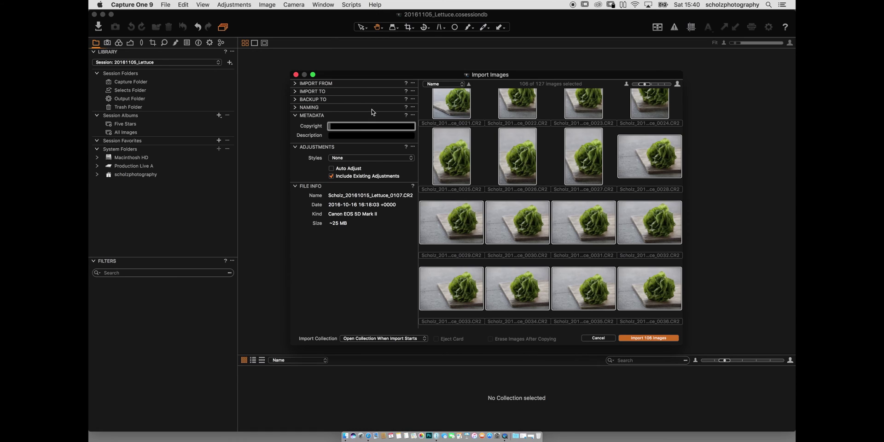
{"action": "type", "text": "Michael Scholz"}
{"action": "left_click", "coordinate": [357, 135]}
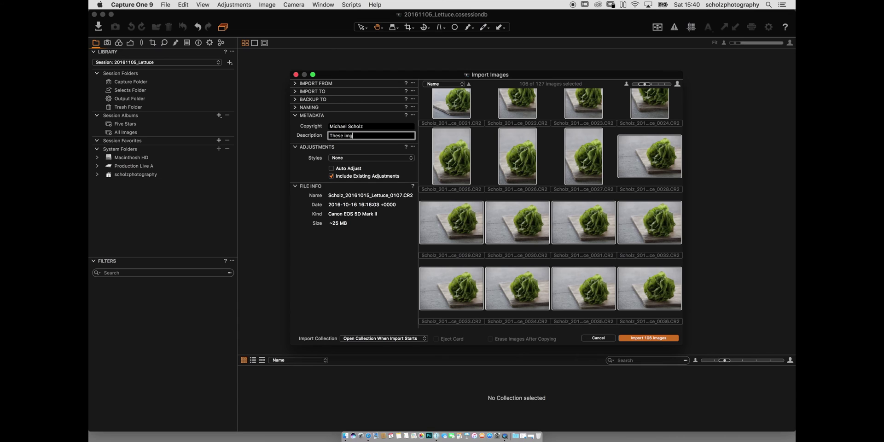
{"action": "type", "text": "These images are about a lettuce o"}
{"action": "type", "text": "n a wooden"}
{"action": "type", "text": " board"}
{"action": "left_click", "coordinate": [387, 126]}
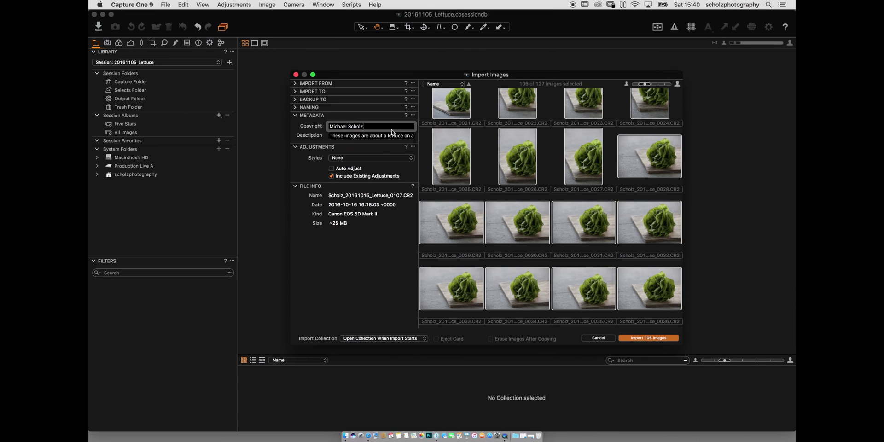
{"action": "left_click", "coordinate": [393, 136]}
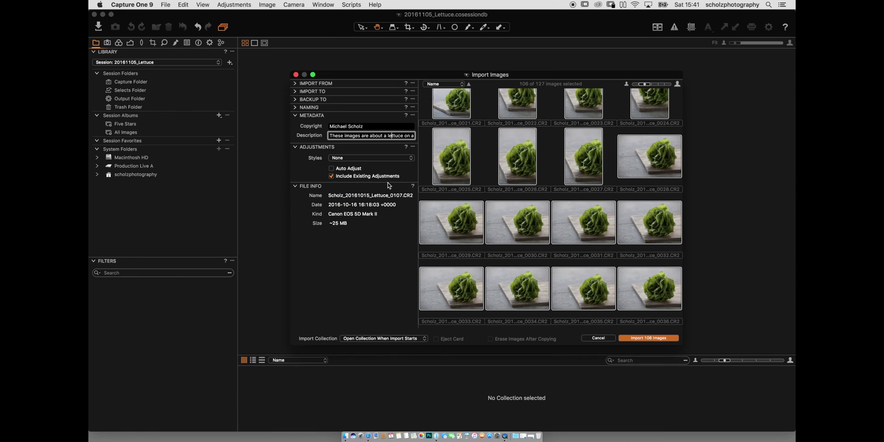
Turn off Include Existing Adjustments, collapse the Adjustments section and import the selected lettuce images
{"action": "left_click", "coordinate": [331, 177]}
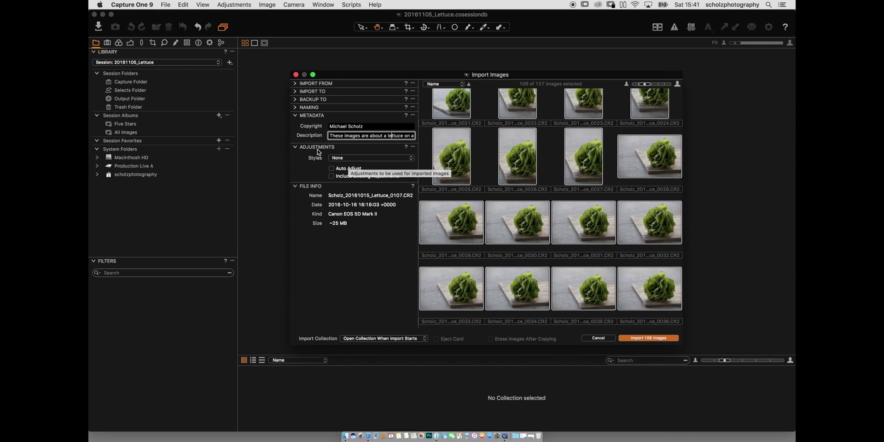
{"action": "left_click", "coordinate": [295, 147]}
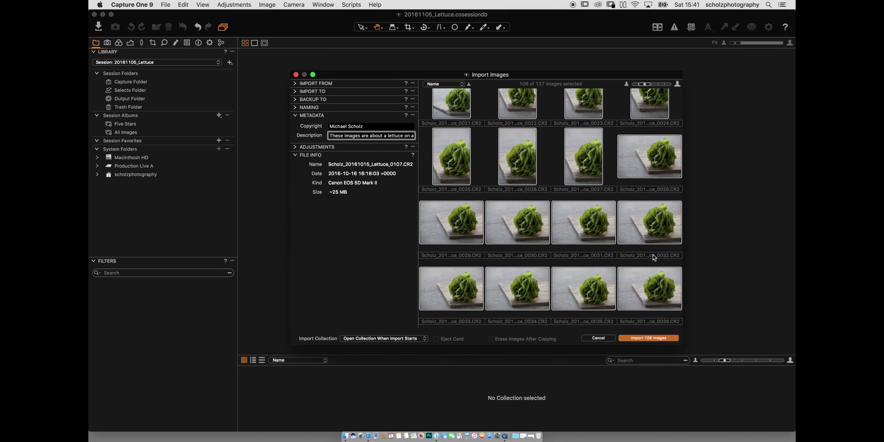
{"action": "left_click", "coordinate": [654, 338]}
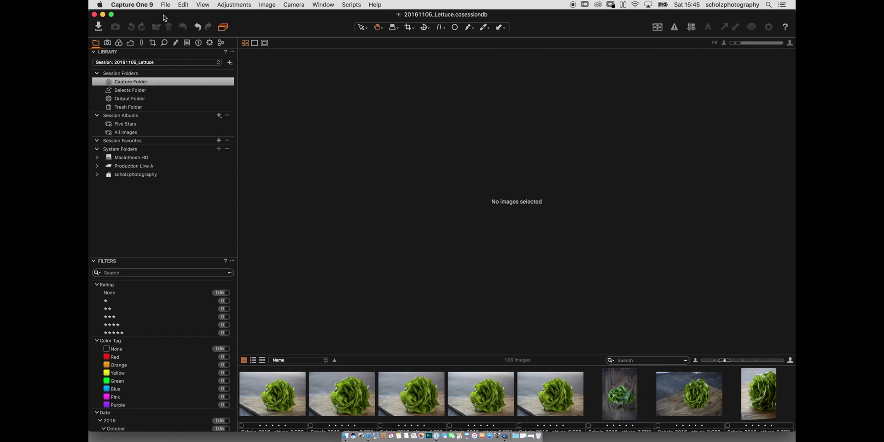
Review the Preview Image Size choices in the Image preferences, keep 2560 px and close the preferences
{"action": "left_click", "coordinate": [145, 5]}
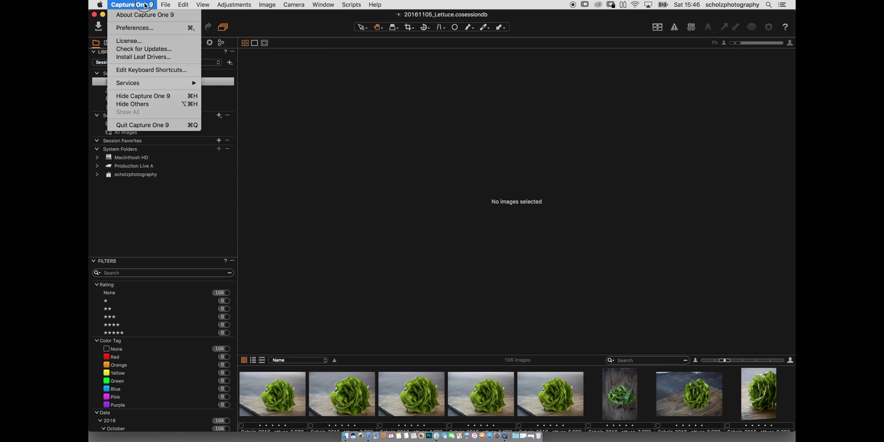
{"action": "left_click", "coordinate": [148, 30]}
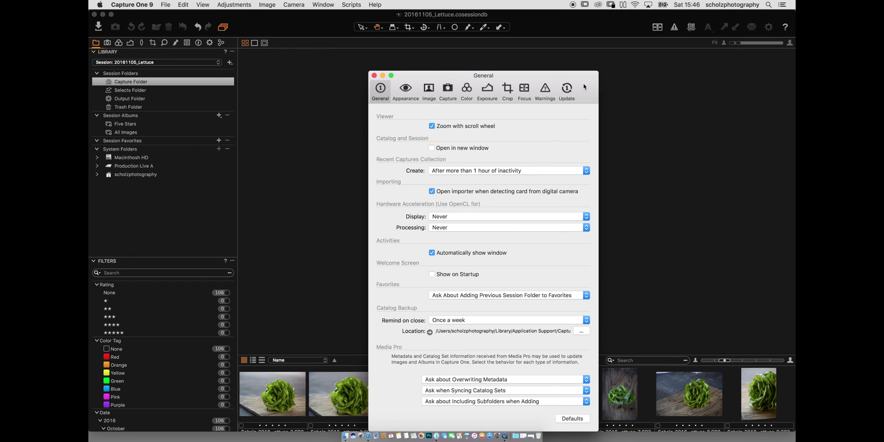
{"action": "left_click_drag", "start_coordinate": [586, 85], "coordinate": [582, 59]}
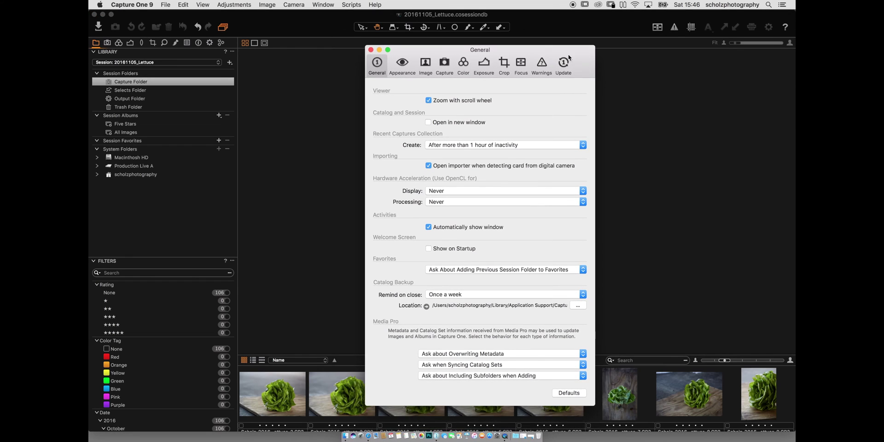
{"action": "left_click", "coordinate": [422, 68]}
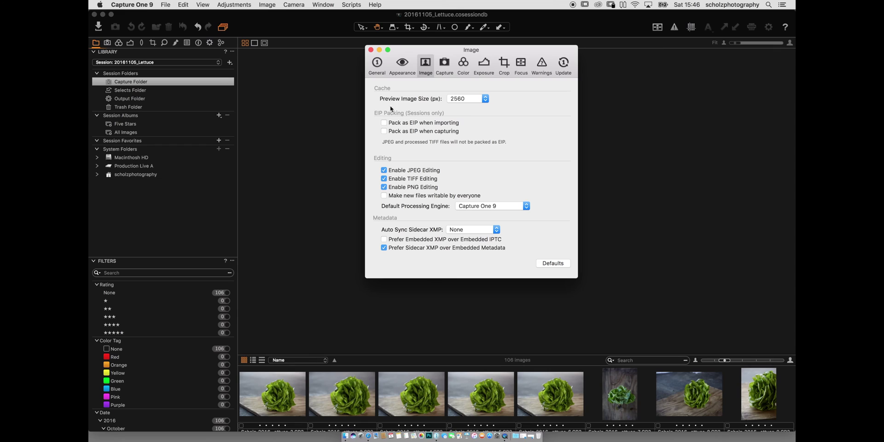
{"action": "left_click", "coordinate": [483, 100]}
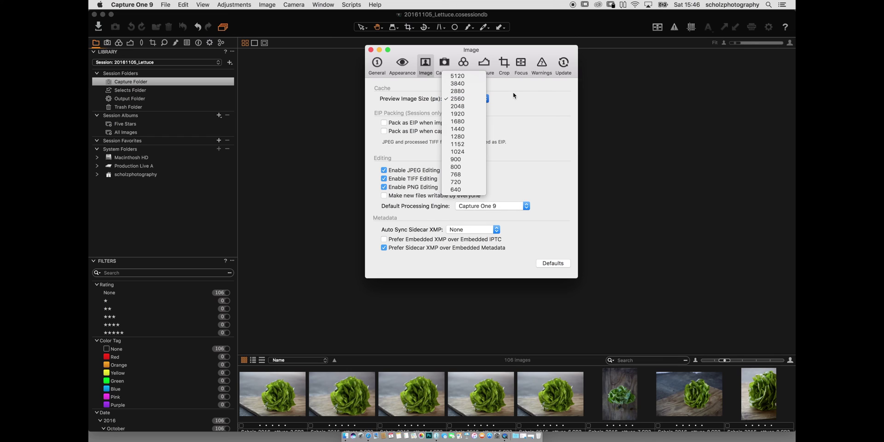
{"action": "left_click", "coordinate": [460, 98]}
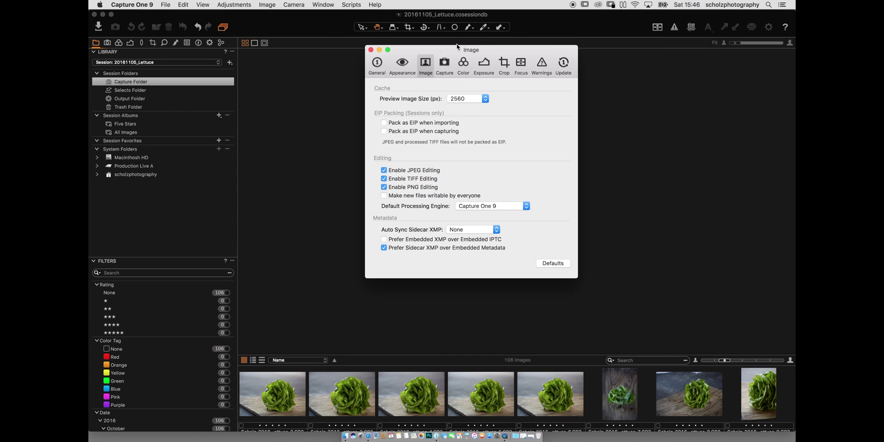
{"action": "left_click", "coordinate": [371, 50]}
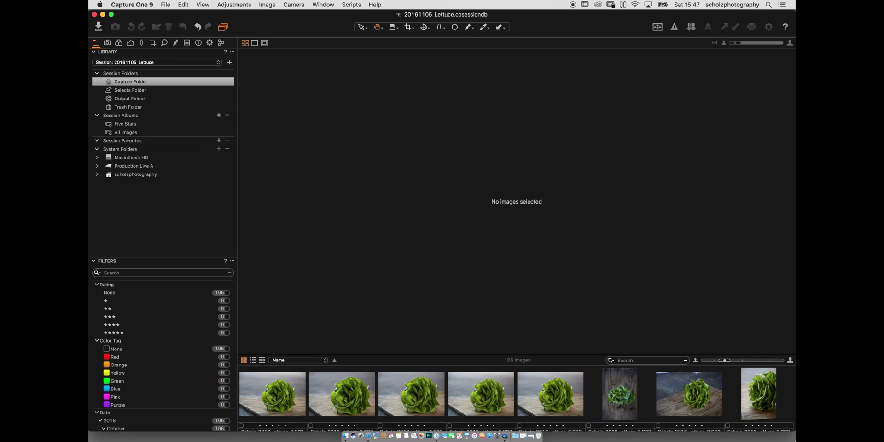
Switch to Finder, inspect the imported file names in the Capture folder of 20161105_Lettuce, and close the window
{"action": "key", "text": "ctrl+Up"}
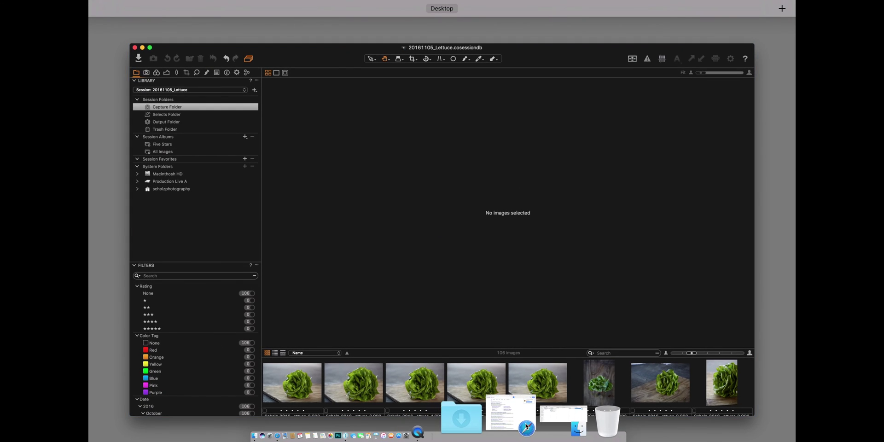
{"action": "key", "text": "ctrl+Up"}
{"action": "left_click", "coordinate": [532, 419]}
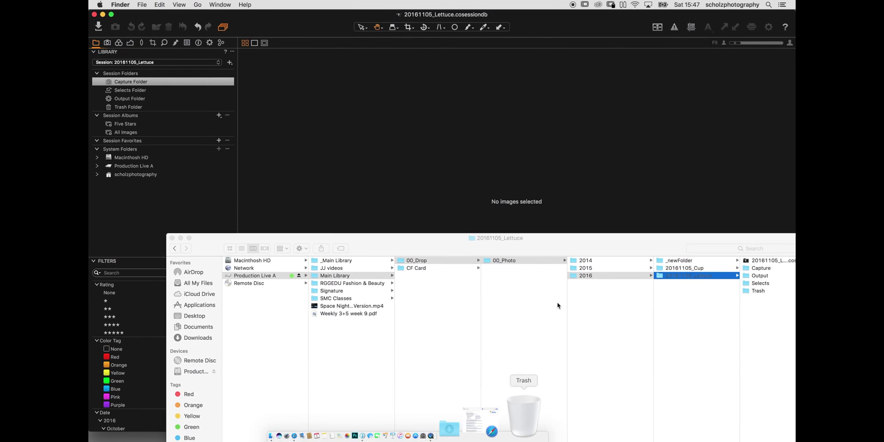
{"action": "left_click_drag", "start_coordinate": [629, 243], "coordinate": [360, 91]}
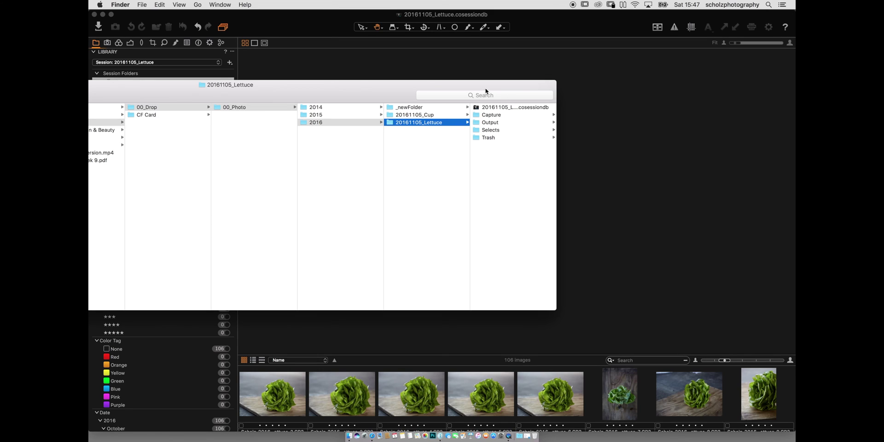
{"action": "left_click_drag", "start_coordinate": [487, 91], "coordinate": [483, 89]}
{"action": "left_click", "coordinate": [490, 113]}
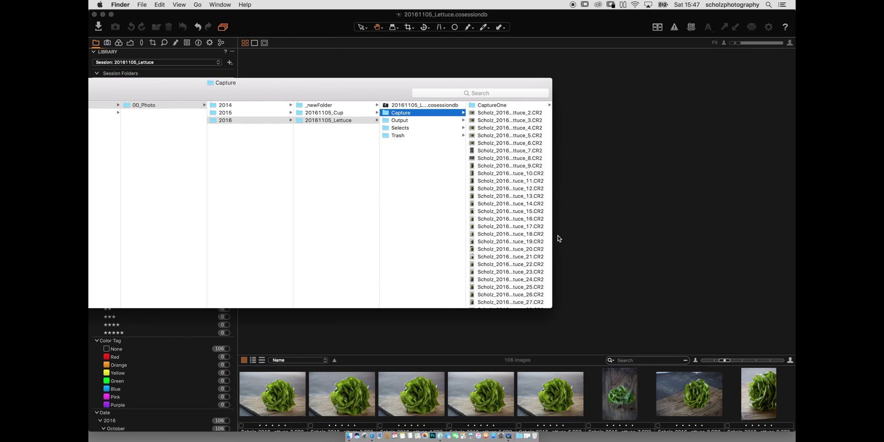
{"action": "left_click_drag", "start_coordinate": [560, 229], "coordinate": [611, 226]}
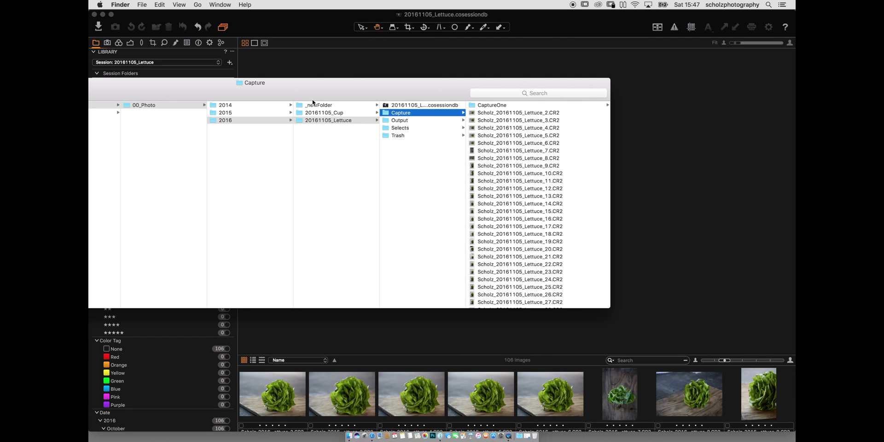
{"action": "double_click", "coordinate": [371, 83]}
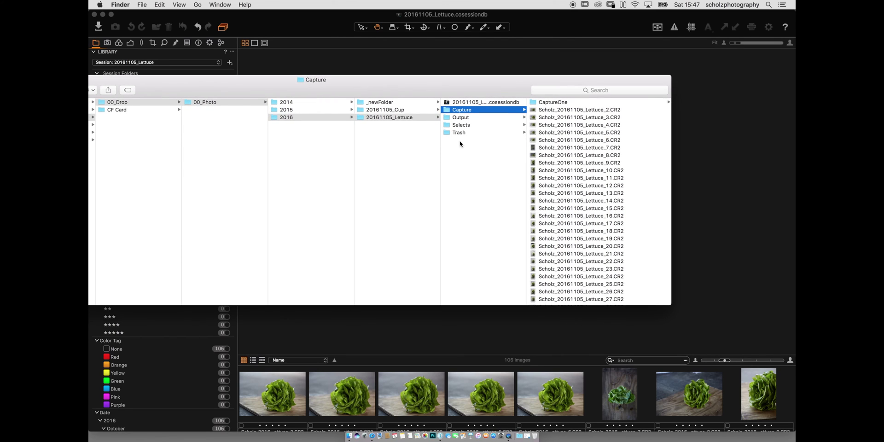
{"action": "left_click_drag", "start_coordinate": [368, 84], "coordinate": [379, 88]}
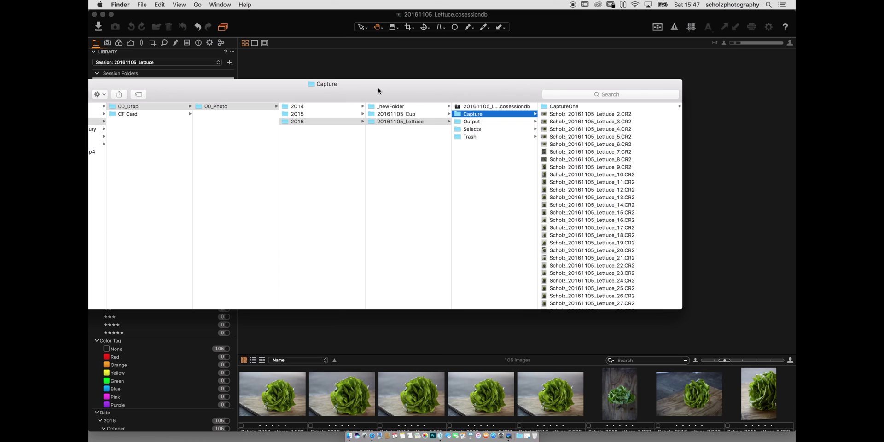
{"action": "key", "text": "super+w"}
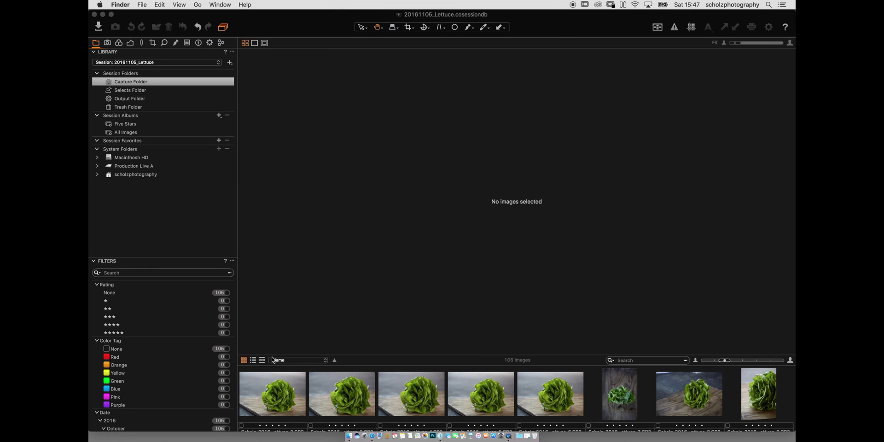
Switch back to Capture One, view the imported lettuce photos one by one from the first image, and briefly compare them with the viewer hidden
{"action": "left_click", "coordinate": [275, 397]}
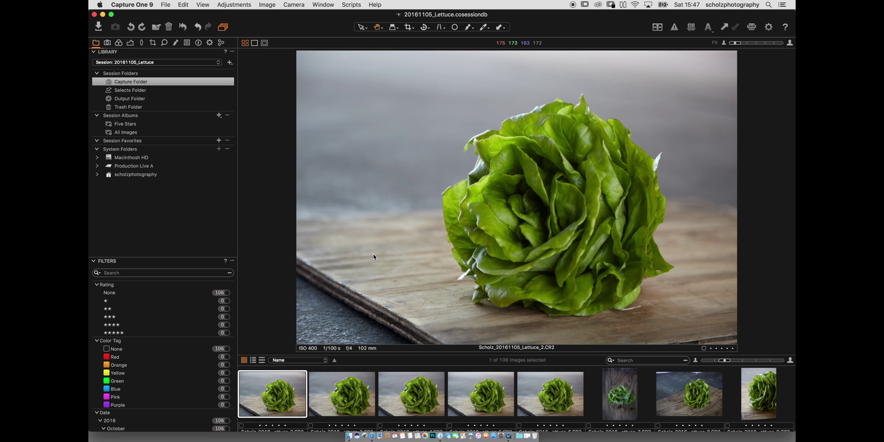
{"action": "key", "text": "Right"}
{"action": "key", "text": "Right"}
{"action": "key", "text": "Right"}
{"action": "key", "text": "Right"}
{"action": "key", "text": "Right"}
{"action": "key", "text": "Right"}
{"action": "key", "text": "Right"}
{"action": "key", "text": "Right"}
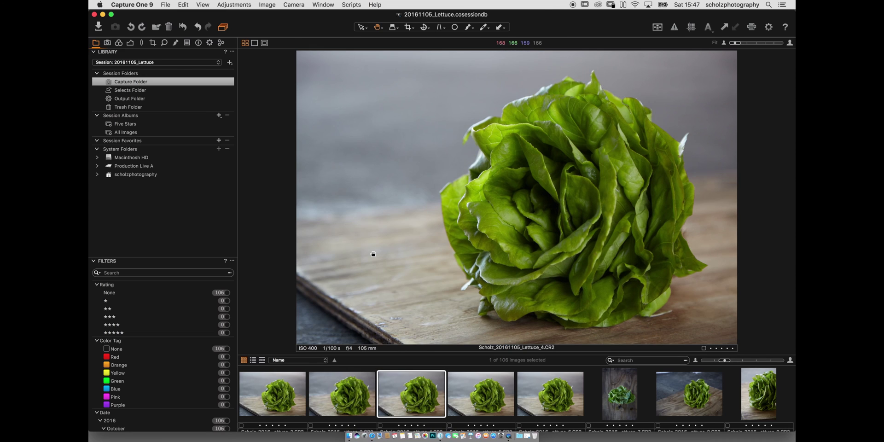
{"action": "key", "text": "Right"}
{"action": "key", "text": "Right"}
{"action": "key", "text": "Right"}
{"action": "key", "text": "Right"}
{"action": "key", "text": "Right"}
{"action": "key", "text": "Right"}
{"action": "key", "text": "Right"}
{"action": "key", "text": "Right"}
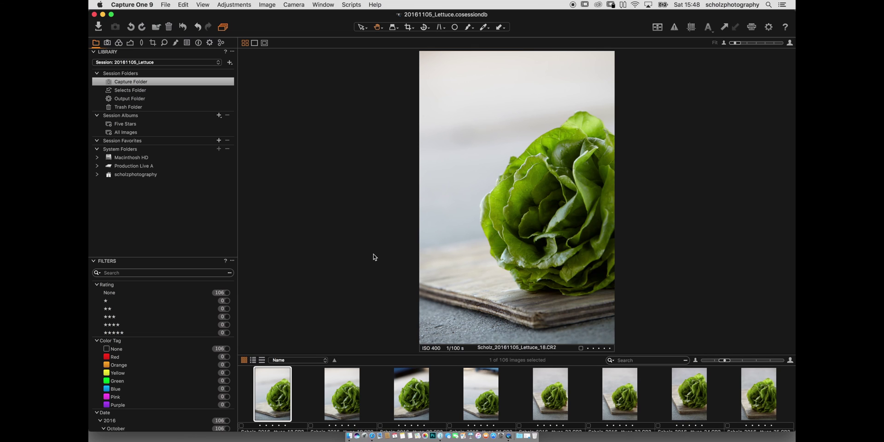
{"action": "key", "text": "alt+super+v"}
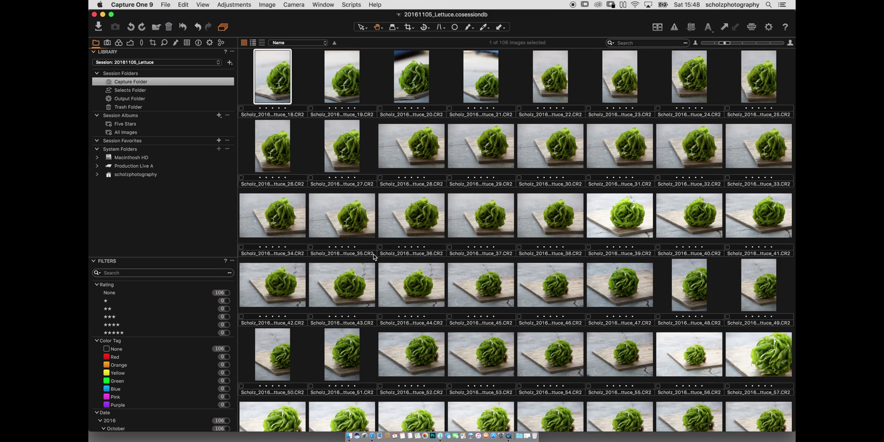
{"action": "key", "text": "alt+super+v"}
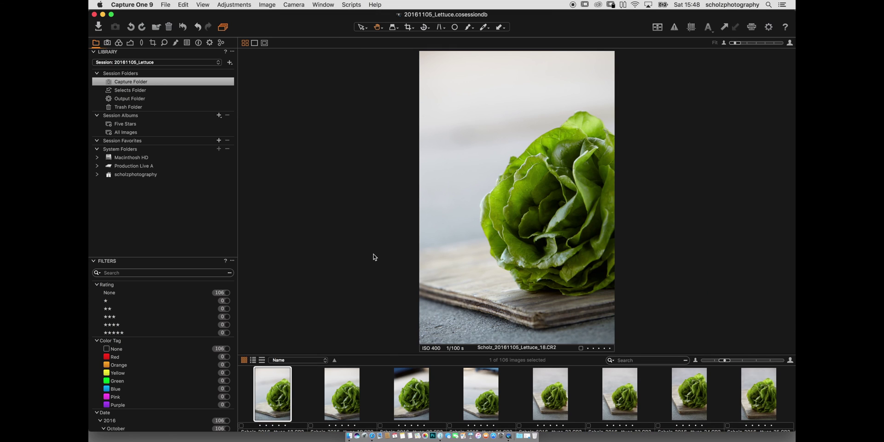